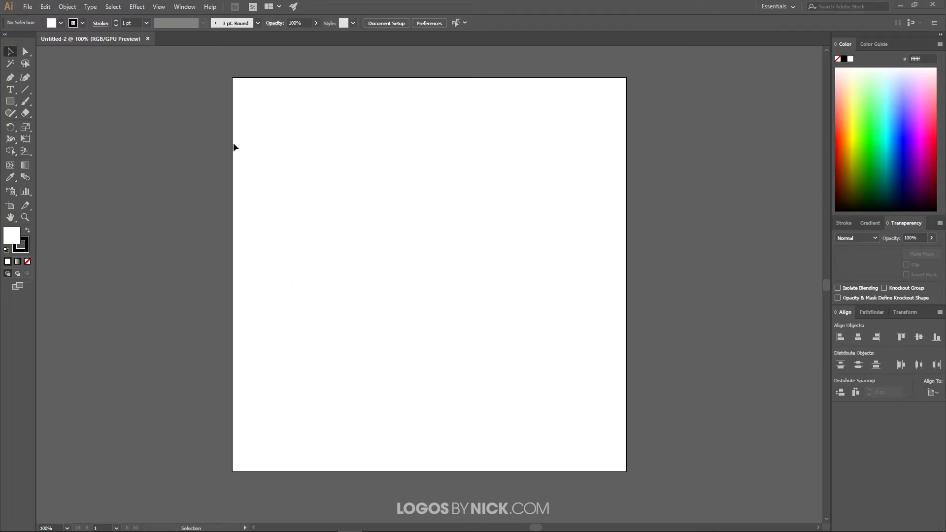
# Browse the View menu options, then close the menus without choosing anything
pyautogui.click(158, 7)
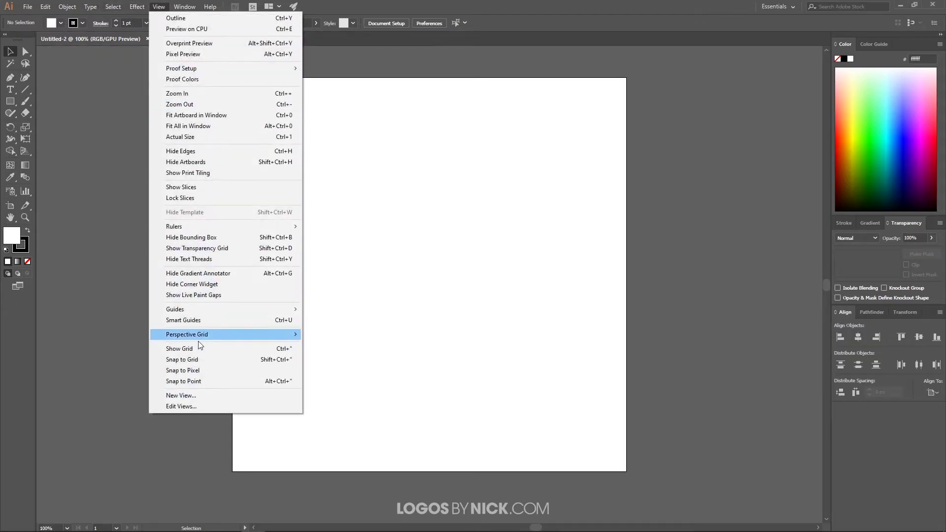
pyautogui.moveTo(228, 228)
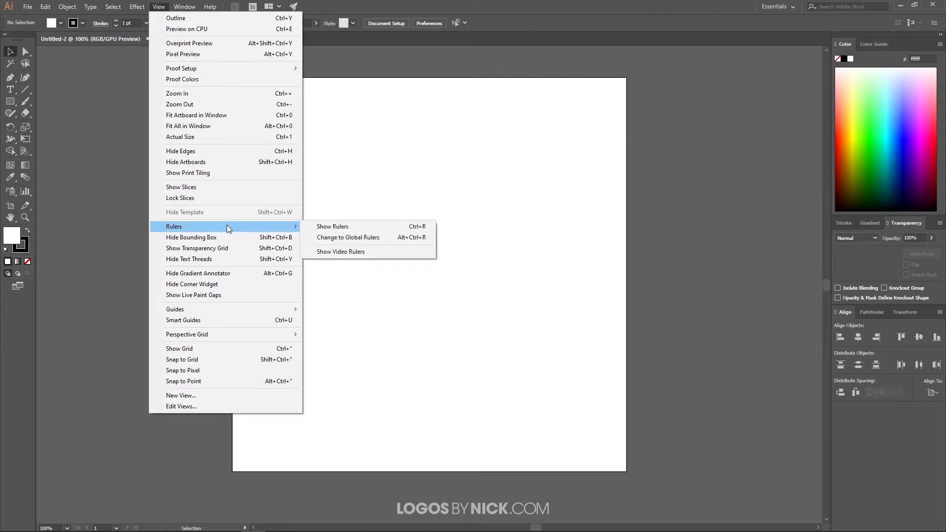
pyautogui.moveTo(181, 9)
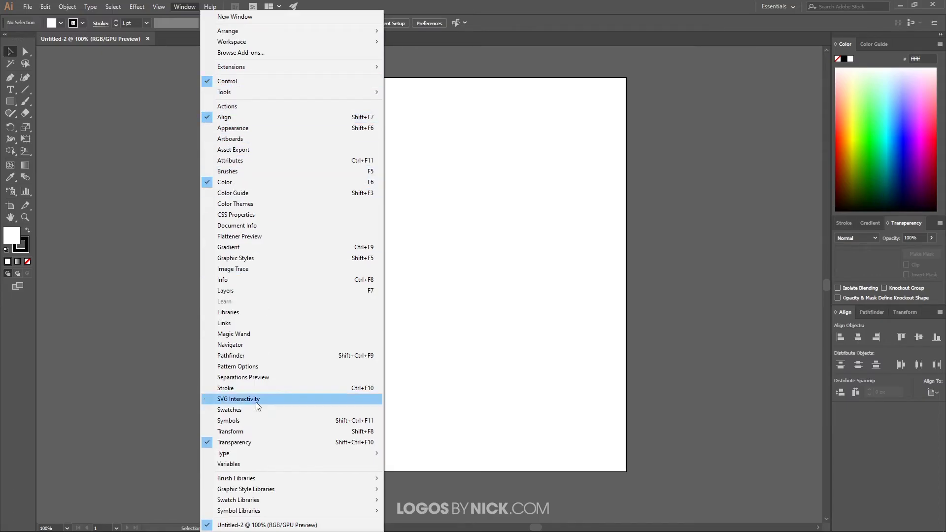
pyautogui.click(442, 77)
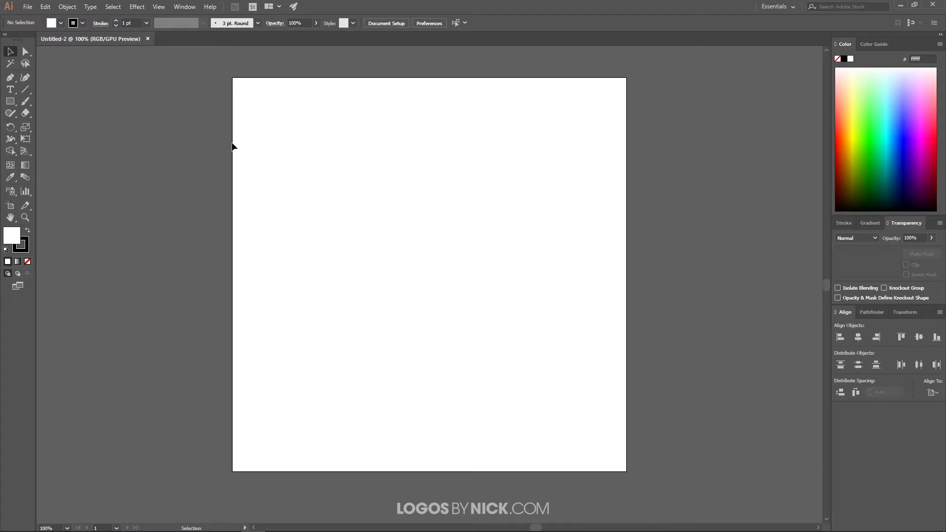
# Place small 'ST' text in the Sebastien Slab Round font near the artboard centre
pyautogui.click(11, 91)
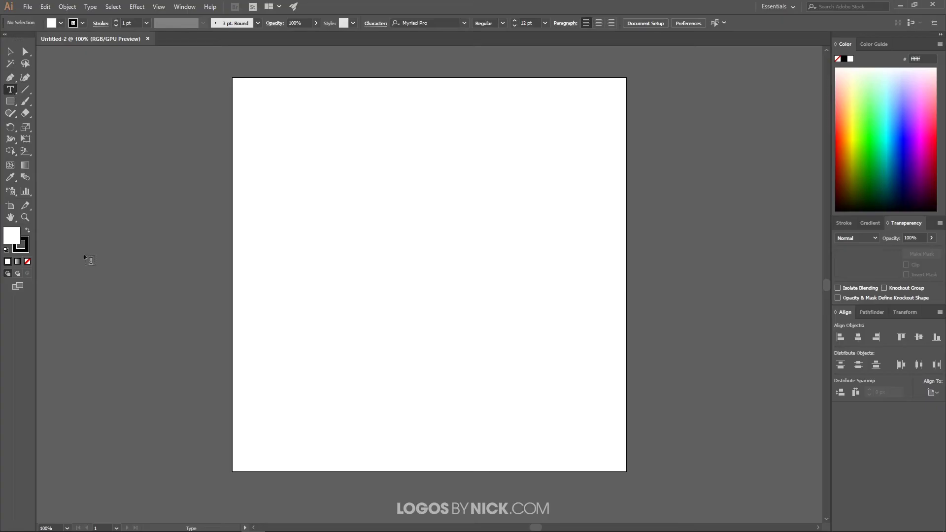
pyautogui.click(377, 253)
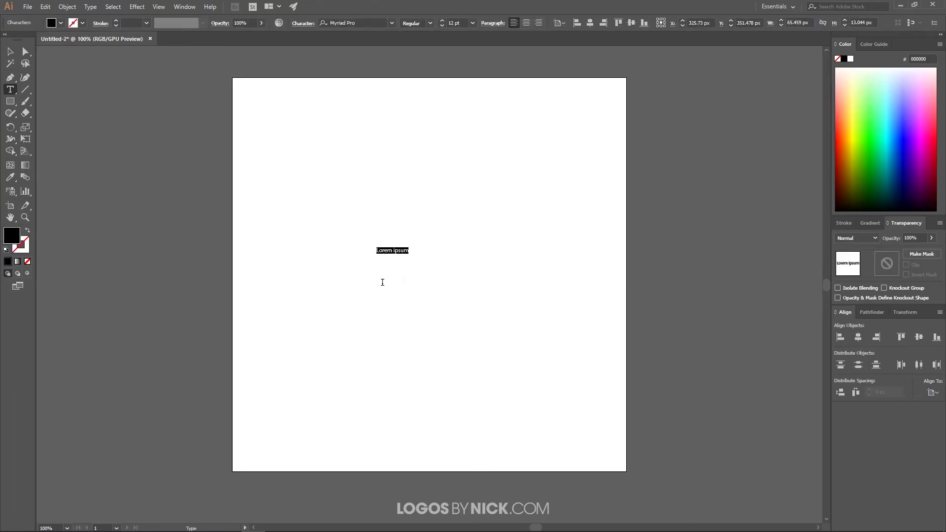
pyautogui.click(392, 23)
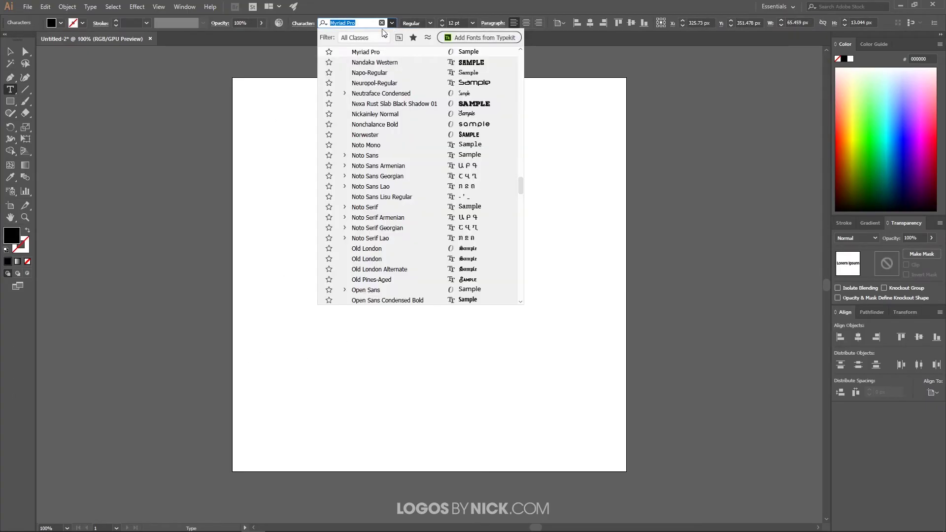
pyautogui.write('seb')
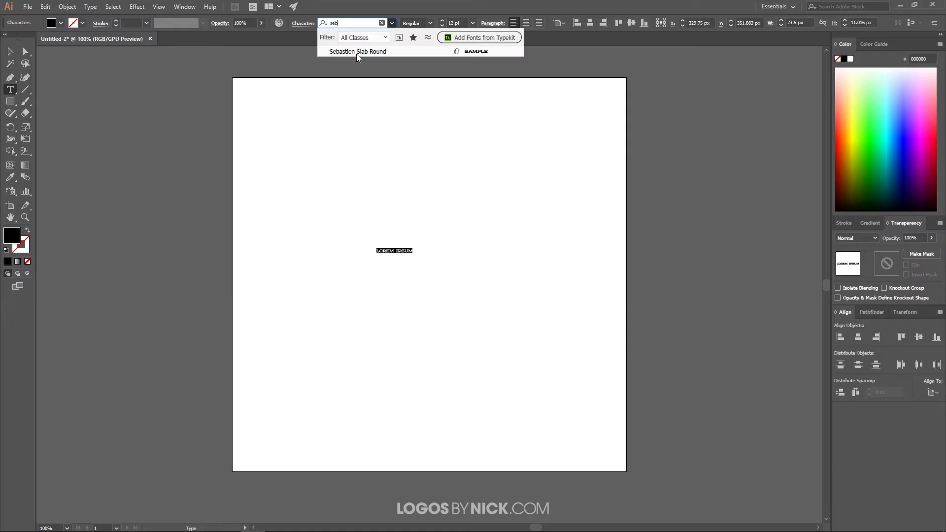
pyautogui.click(356, 53)
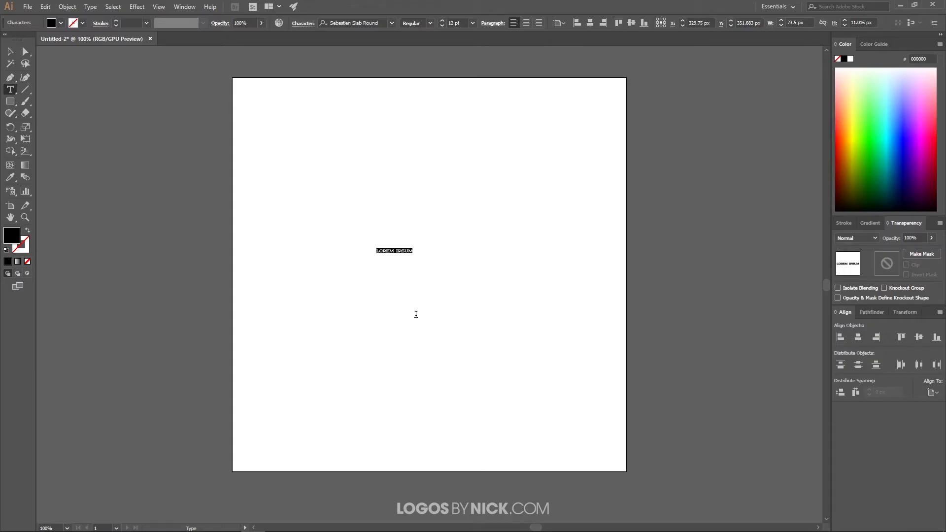
pyautogui.write('s')
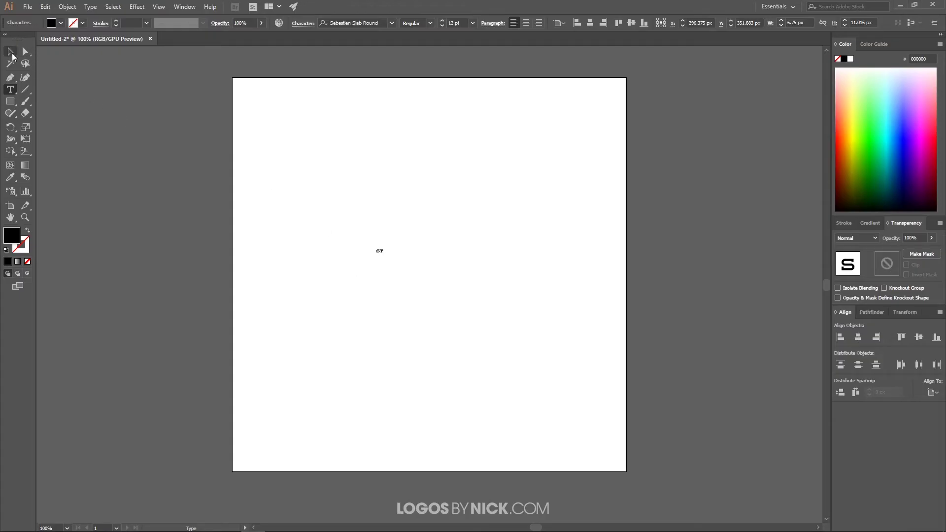
pyautogui.click(13, 55)
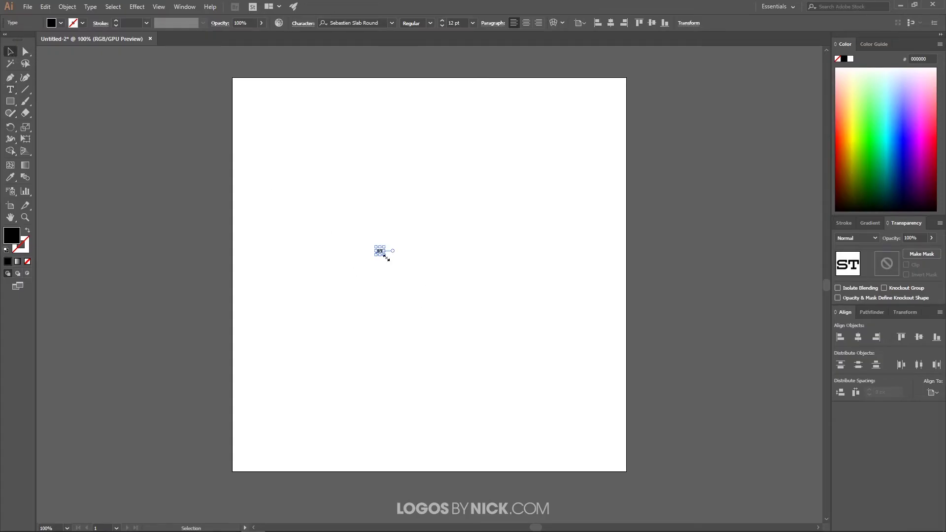
# Scale the ST text up to about 235.68 pt and move it to the artboard centre
pyautogui.moveTo(386, 257); pyautogui.dragTo(457, 329)
pyautogui.moveTo(414, 239); pyautogui.dragTo(463, 254)
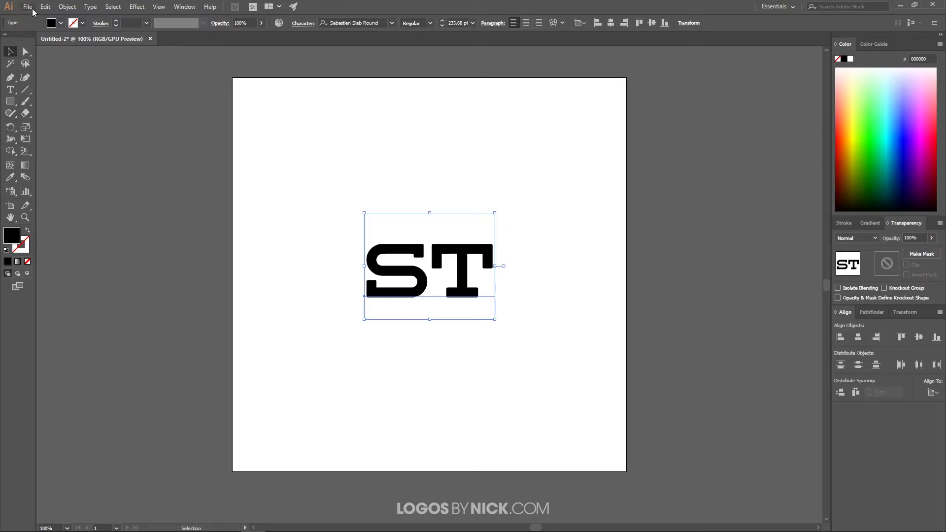
pyautogui.click(90, 7)
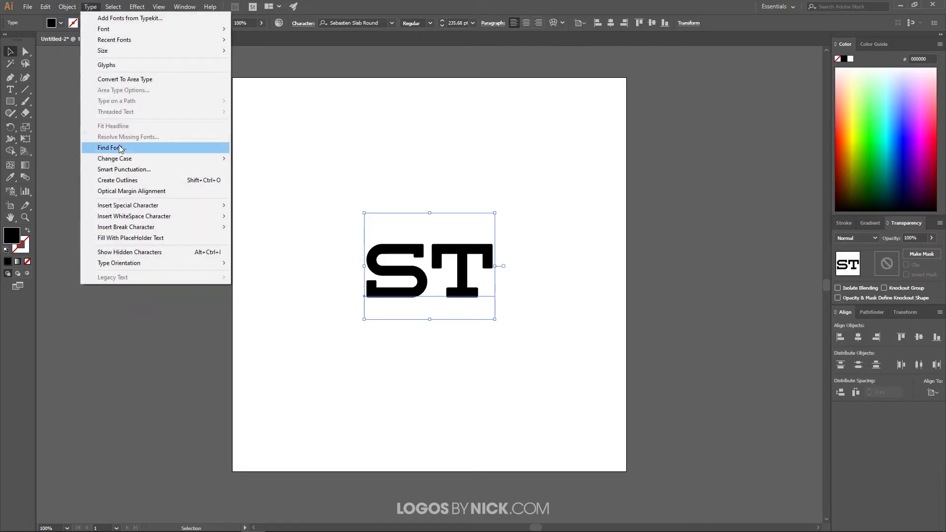
# Convert the ST text to outlines and ungroup the letters
pyautogui.click(131, 182)
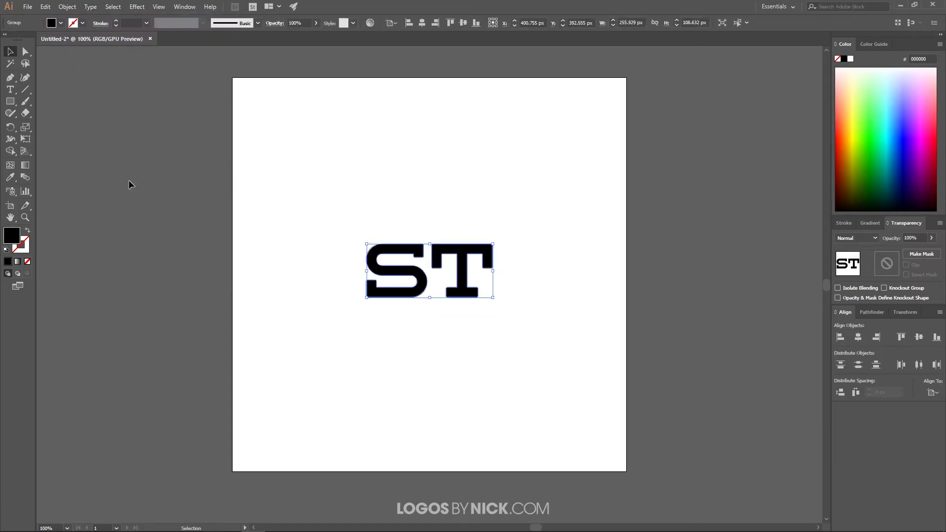
pyautogui.click(67, 6)
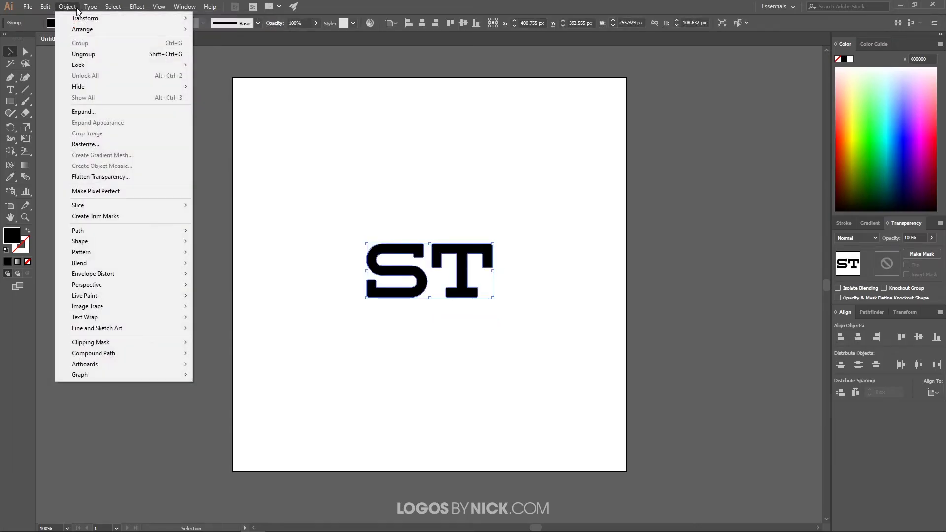
pyautogui.click(84, 54)
# Select both outlined letters and lower their opacity to 51%
pyautogui.click(554, 199)
pyautogui.click(462, 281)
pyautogui.click(394, 285)
pyautogui.click(440, 271)
pyautogui.moveTo(552, 361); pyautogui.dragTo(286, 184)
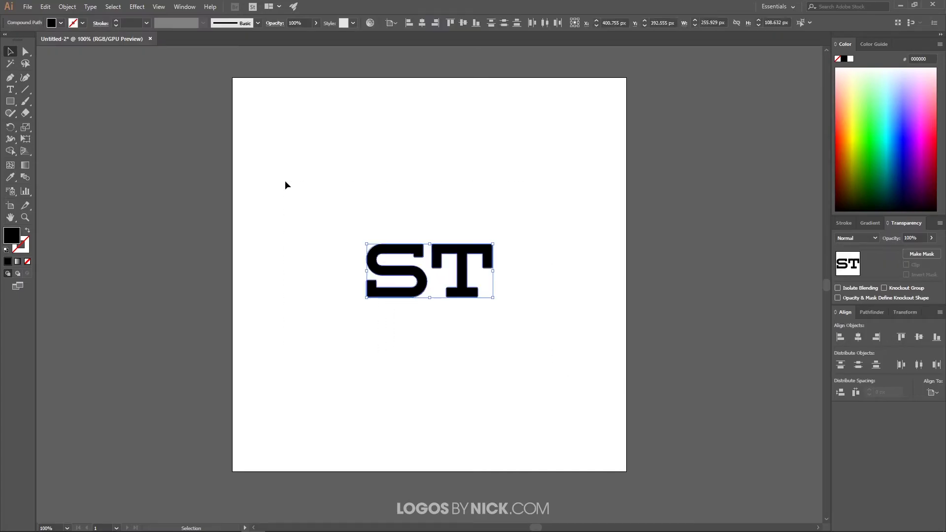
pyautogui.click(316, 23)
pyautogui.moveTo(318, 35); pyautogui.dragTo(312, 35)
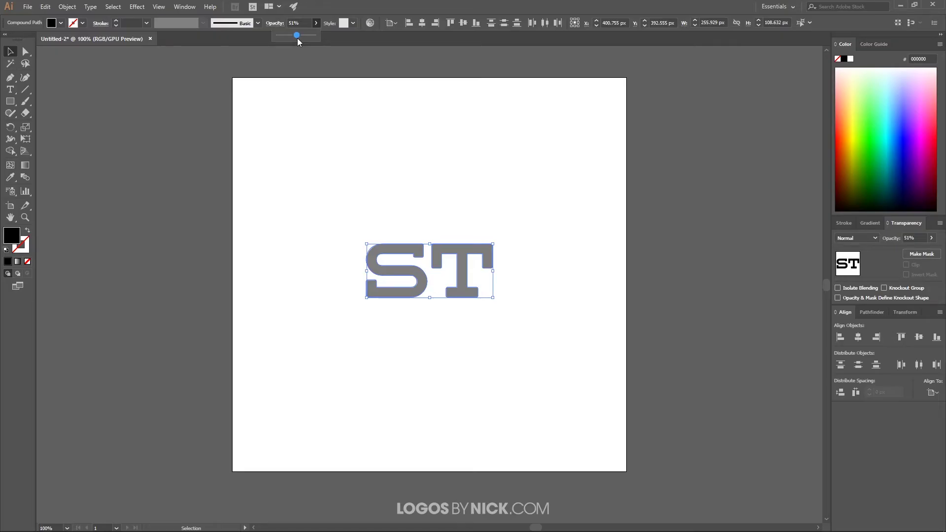
pyautogui.click(568, 261)
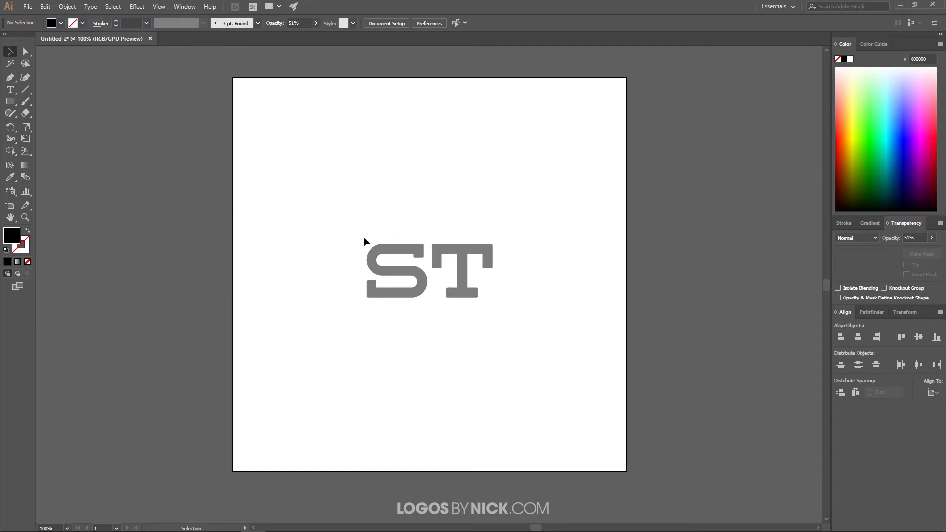
# Fill the S with red df1300
pyautogui.click(388, 277)
pyautogui.click(844, 144)
pyautogui.click(839, 144)
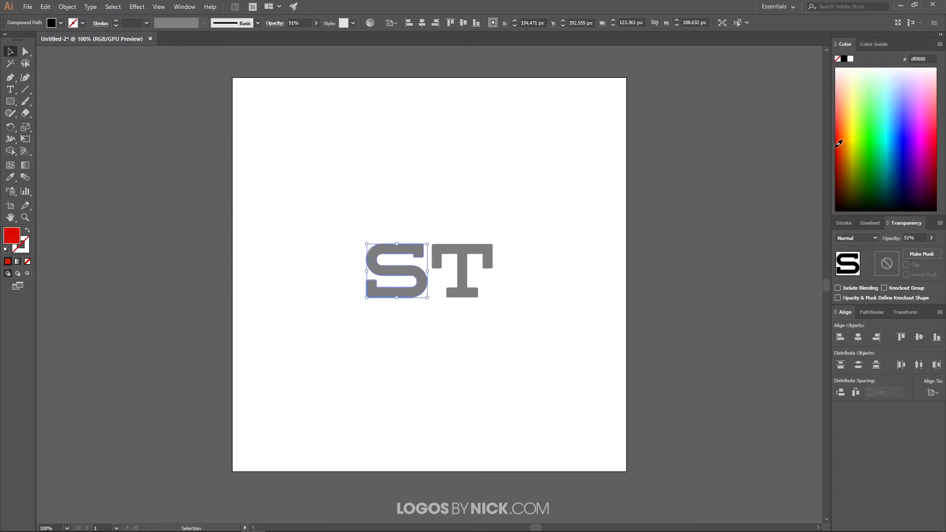
pyautogui.click(481, 256)
# Fill the T with blue 001ace and slide the S rightward over it
pyautogui.click(480, 255)
pyautogui.click(905, 146)
pyautogui.click(904, 152)
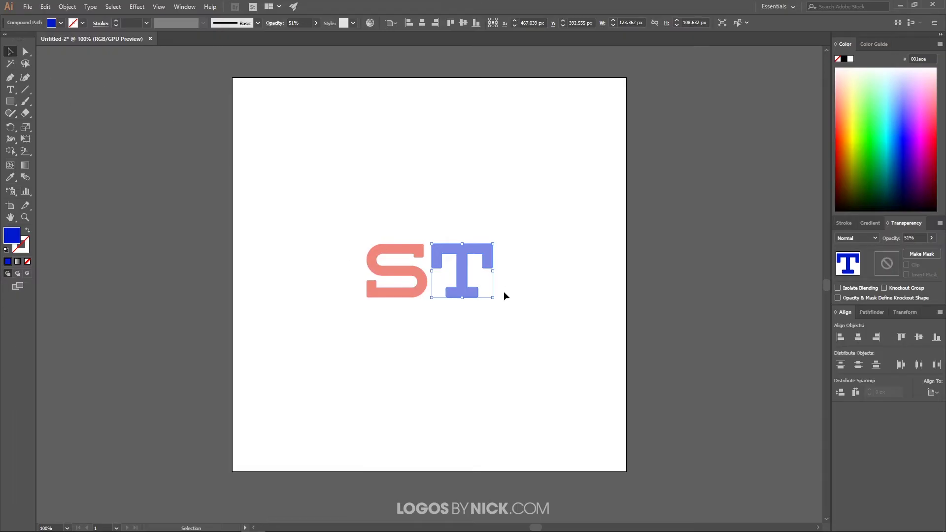
pyautogui.click(423, 327)
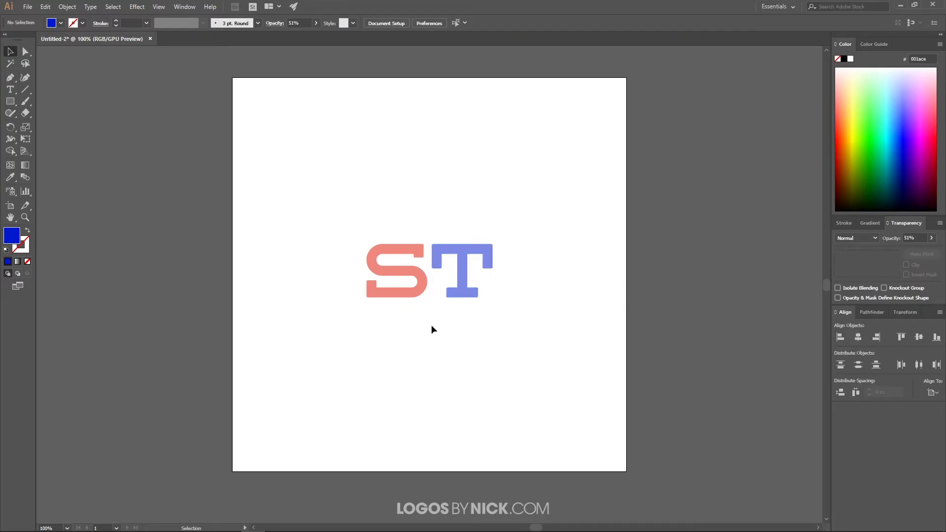
pyautogui.moveTo(392, 272); pyautogui.dragTo(454, 274)
# Zoom in to check the S and T overlap, then zoom out and recentre the artboard
pyautogui.click(493, 350)
pyautogui.scroll(1, 477, 263)
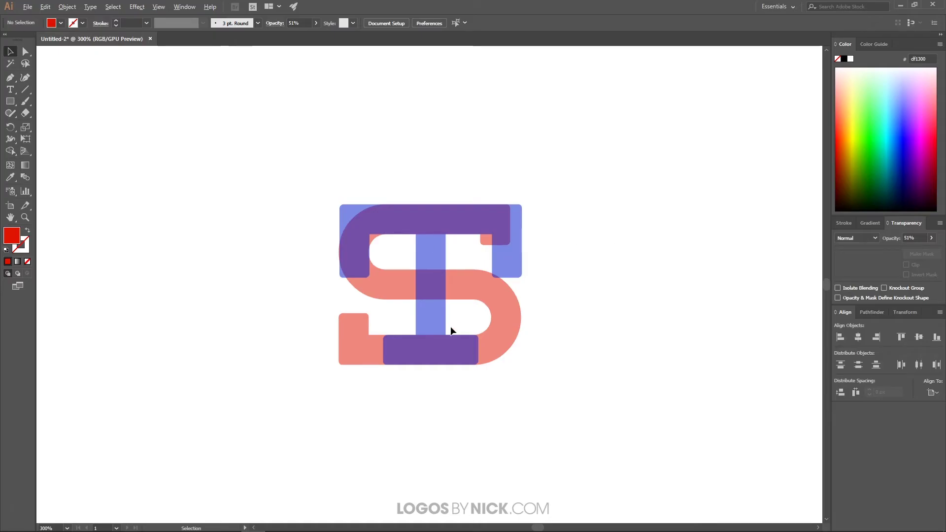
pyautogui.scroll(-2, 430, 352)
pyautogui.scroll(-1, 428, 363)
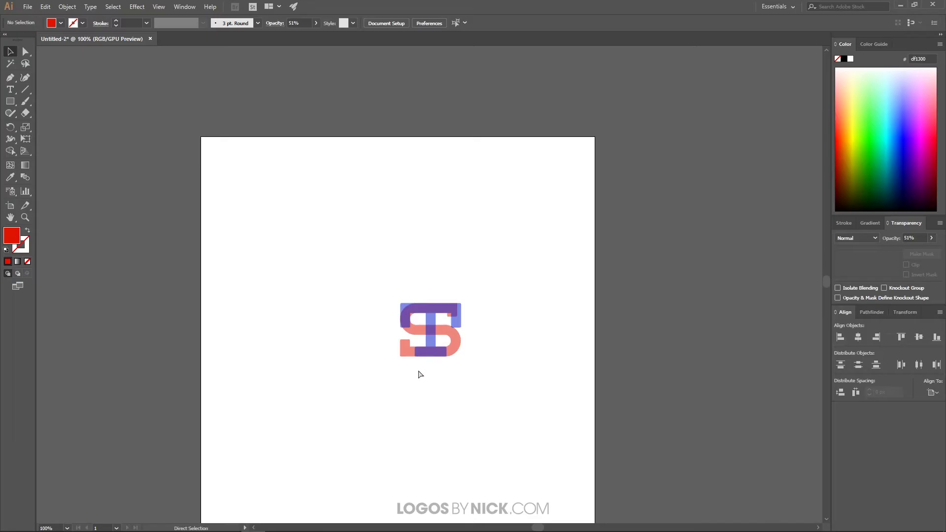
pyautogui.hotkey('ctrl', 'z')
pyautogui.moveTo(422, 382); pyautogui.dragTo(440, 360)
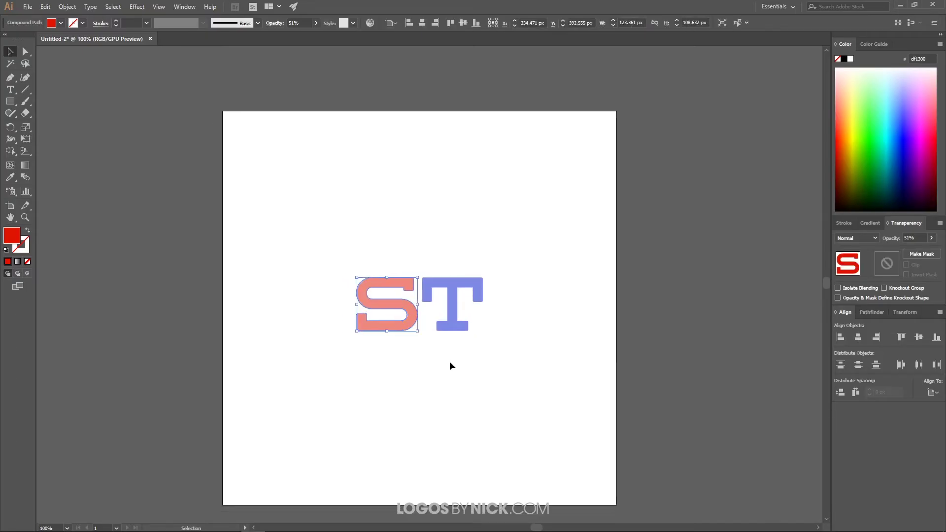
pyautogui.moveTo(458, 323); pyautogui.dragTo(469, 325)
pyautogui.click(467, 360)
pyautogui.scroll(1, 477, 315)
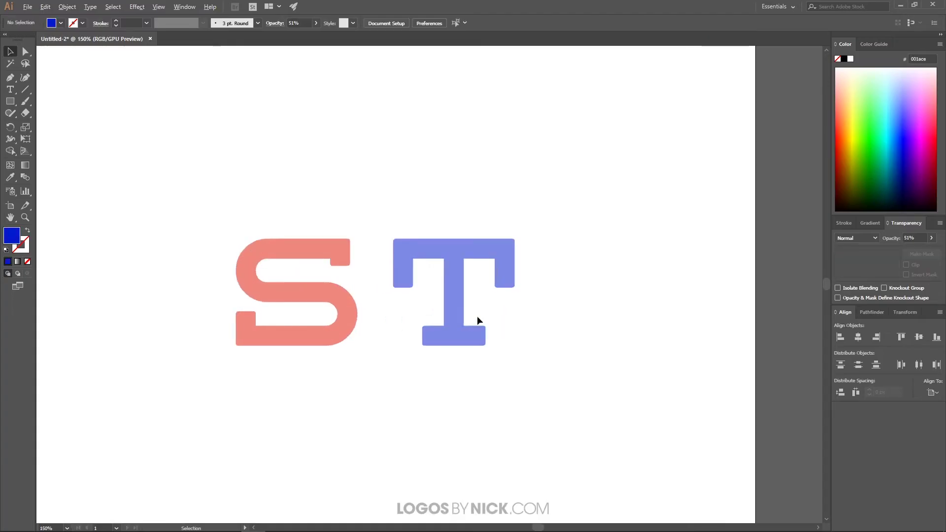
pyautogui.click(446, 261)
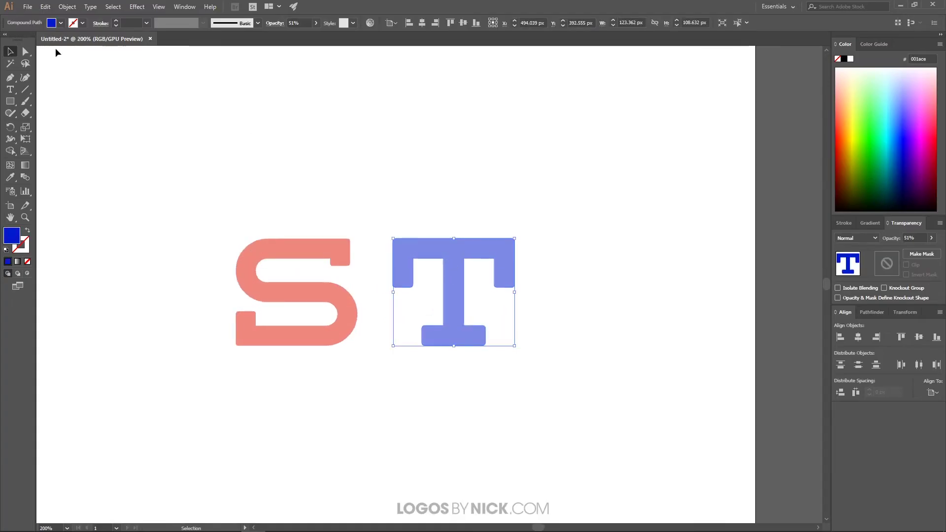
pyautogui.click(28, 54)
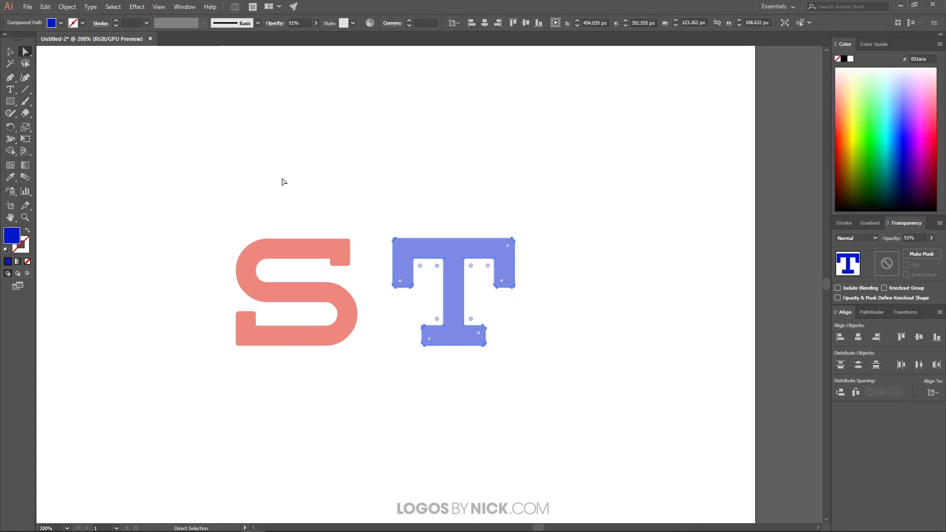
pyautogui.scroll(-2, 363, 334)
pyautogui.scroll(3, 363, 338)
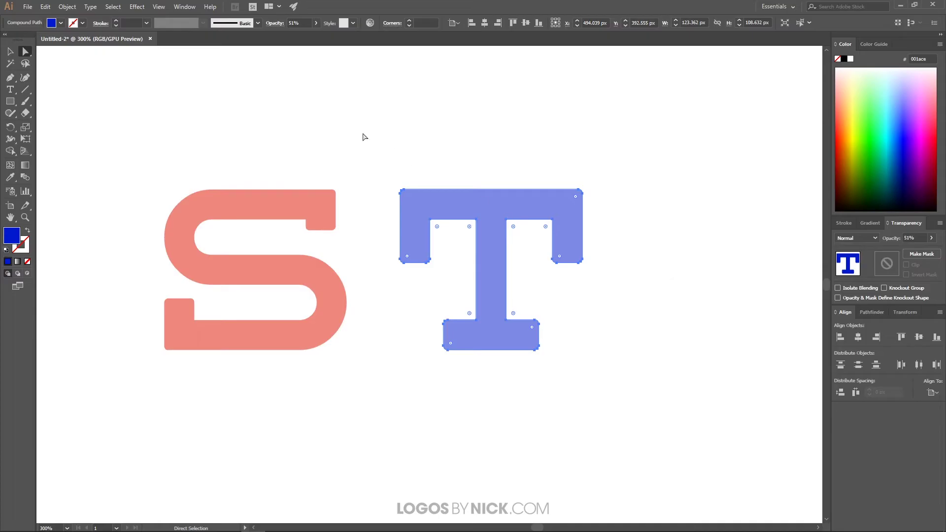
pyautogui.moveTo(375, 152); pyautogui.dragTo(607, 272)
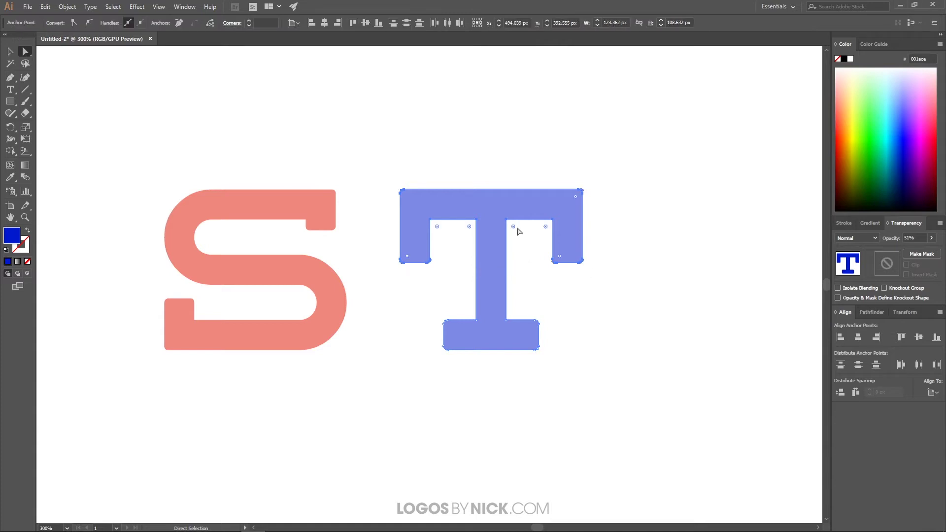
# Raise the T's top bar and lower its base to lengthen the stem, then pull the right arm outward
pyautogui.moveTo(507, 220); pyautogui.dragTo(506, 178)
pyautogui.moveTo(613, 379); pyautogui.dragTo(417, 309)
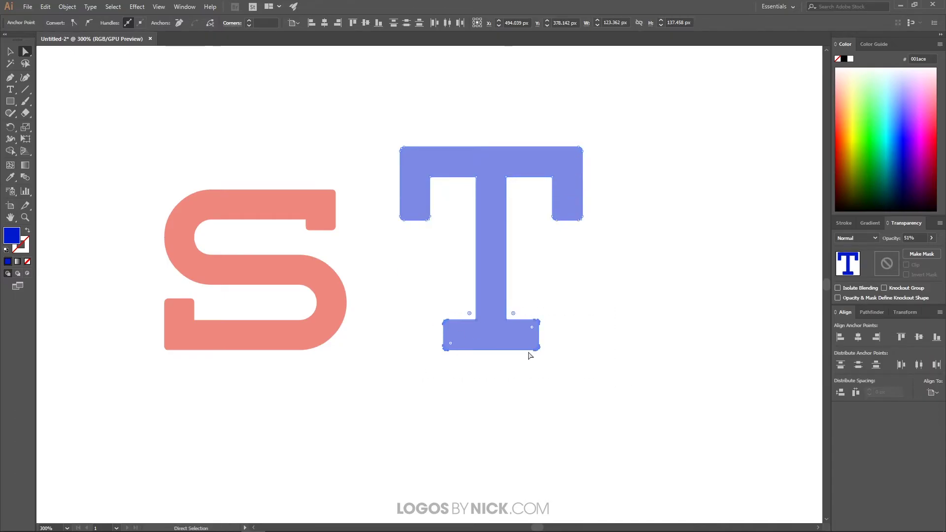
pyautogui.moveTo(507, 324); pyautogui.dragTo(506, 373)
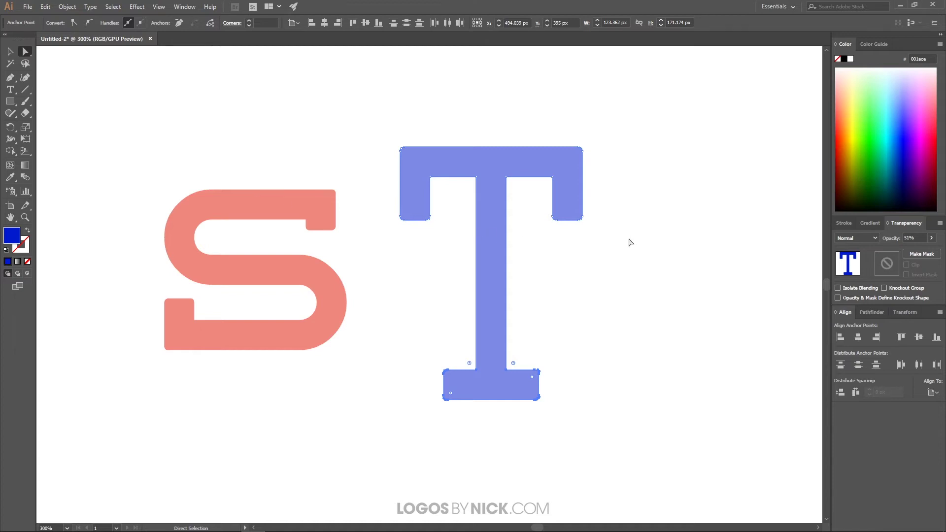
pyautogui.moveTo(629, 239); pyautogui.dragTo(545, 112)
pyautogui.moveTo(554, 179); pyautogui.dragTo(598, 195)
# Undo the arm drag and instead nudge the T's right and left arms outward three steps each
pyautogui.hotkey('ctrl', 'z')
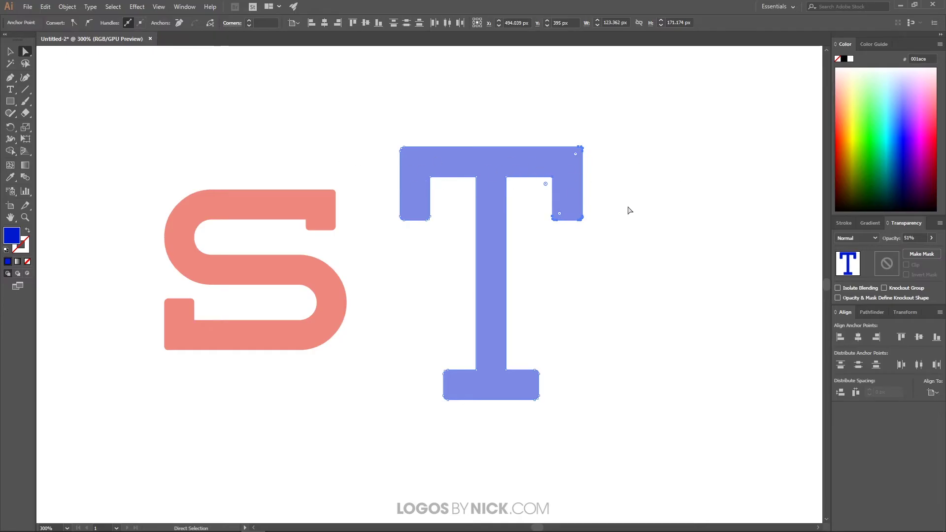
pyautogui.press('Right')
pyautogui.press('Right')
pyautogui.press('Right')
pyautogui.press('Right')
pyautogui.press('Right')
pyautogui.press('Right')
pyautogui.press('Right')
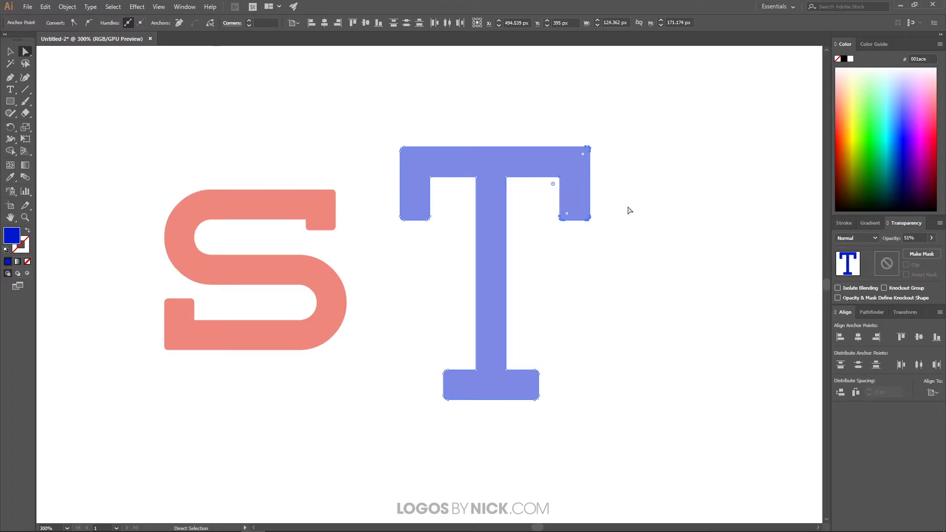
pyautogui.press('Right')
pyautogui.press('Right')
pyautogui.press('Right')
pyautogui.press('Right')
pyautogui.press('Right')
pyautogui.press('Right')
pyautogui.press('Right')
pyautogui.press('Right')
pyautogui.press('Right')
pyautogui.press('Right')
pyautogui.press('Right')
pyautogui.press('Right')
pyautogui.press('Right')
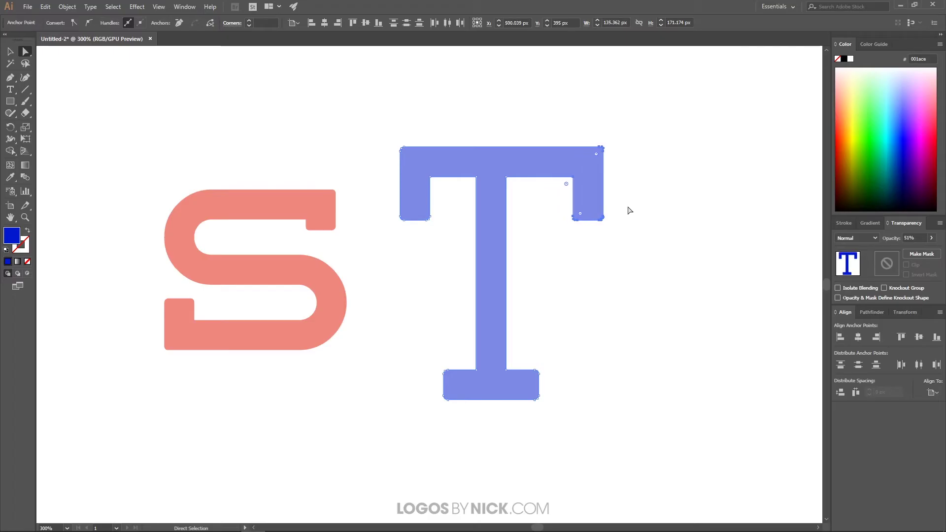
pyautogui.press('Right')
pyautogui.press('Right')
pyautogui.press('Right')
pyautogui.press('Right')
pyautogui.press('Right')
pyautogui.press('Right')
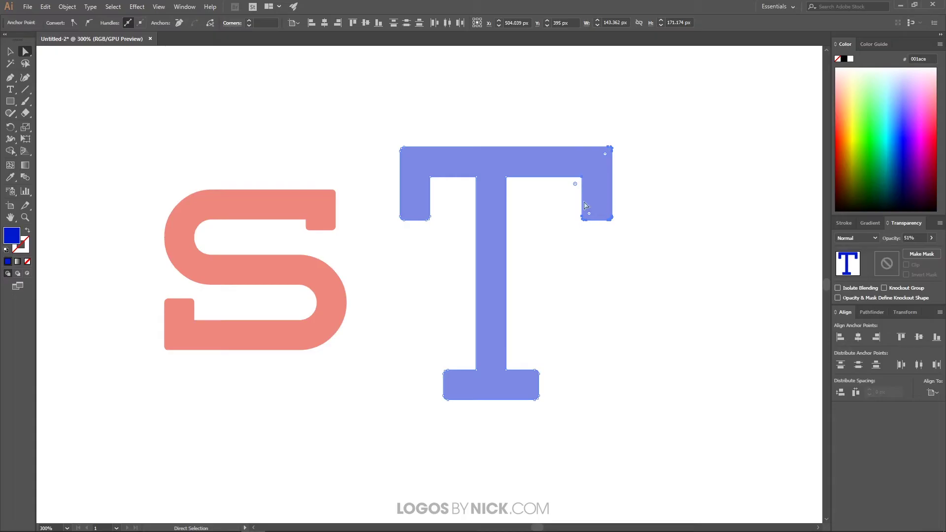
pyautogui.moveTo(372, 120); pyautogui.dragTo(444, 240)
pyautogui.press('Left')
pyautogui.press('Left')
pyautogui.press('Left')
pyautogui.press('Left')
pyautogui.press('Left')
pyautogui.press('Left')
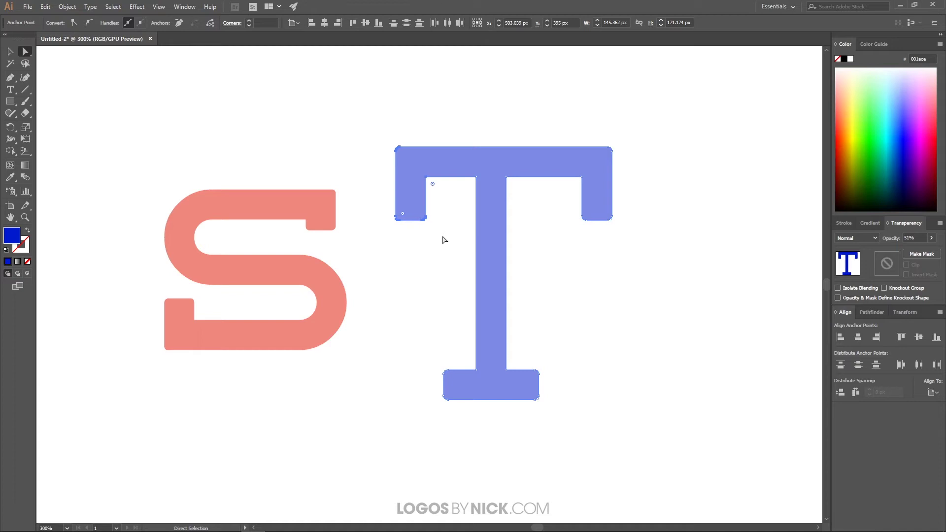
pyautogui.press('Left')
pyautogui.press('Left')
pyautogui.press('Left')
pyautogui.press('Left')
pyautogui.press('Left')
pyautogui.press('Left')
pyautogui.press('Left')
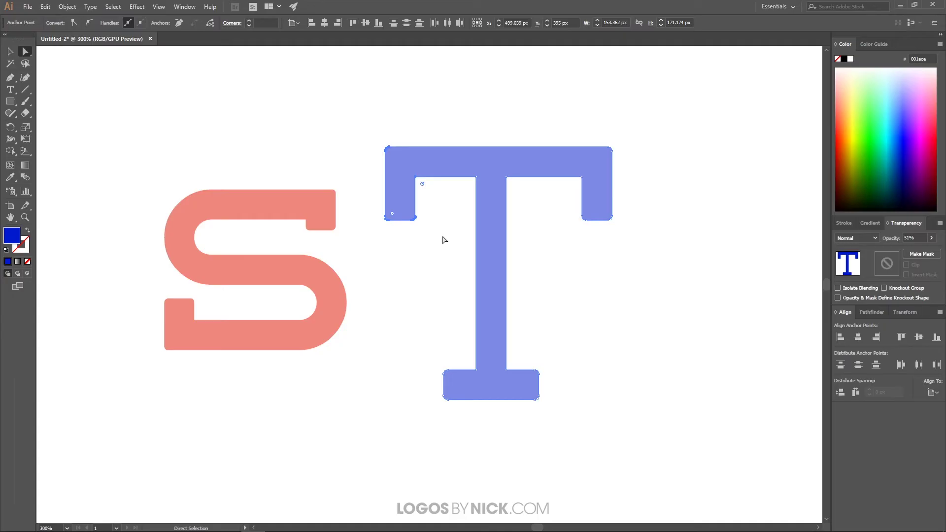
pyautogui.press('Left')
pyautogui.press('Left')
pyautogui.press('Left')
pyautogui.press('Left')
pyautogui.press('Left')
pyautogui.press('Left')
pyautogui.press('Left')
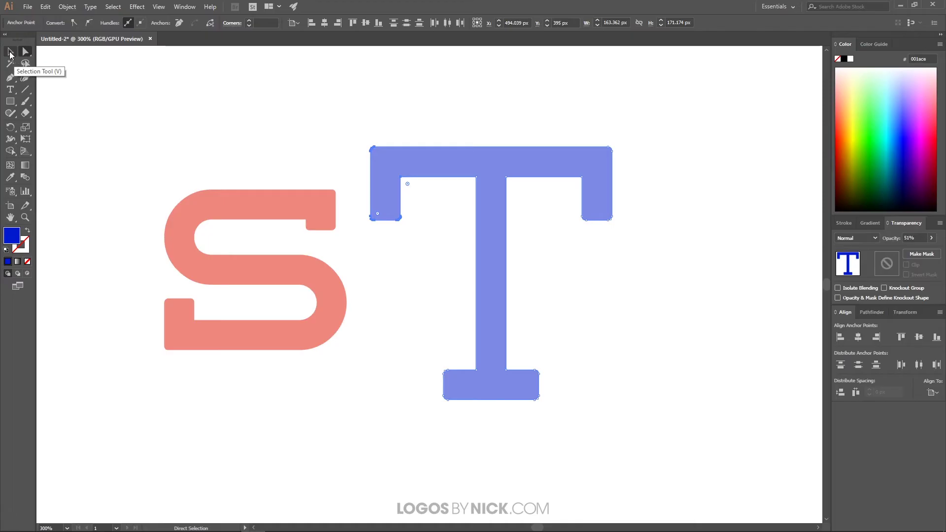
# Fit the whole artboard in view, recentre it, and select both the S and T
pyautogui.click(12, 54)
pyautogui.click(289, 418)
pyautogui.hotkey('ctrl', '1')
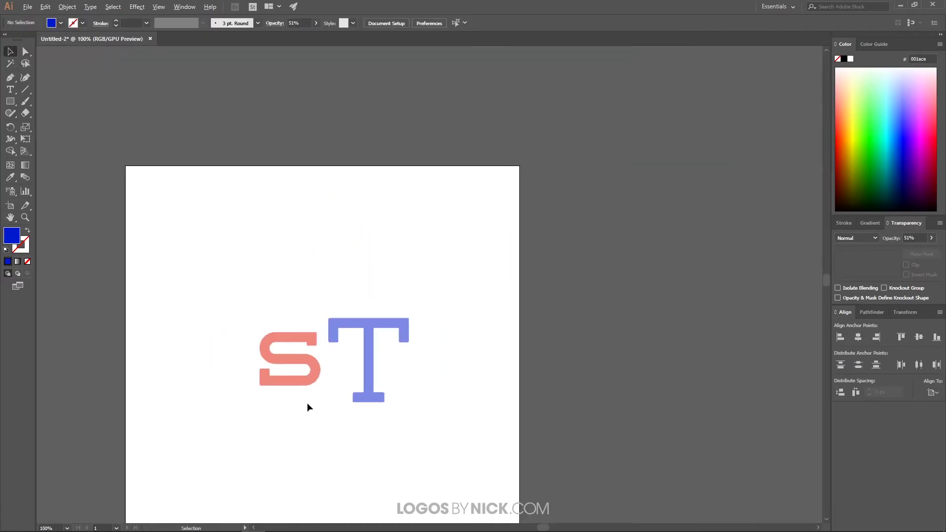
pyautogui.moveTo(312, 429); pyautogui.dragTo(349, 385)
pyautogui.moveTo(525, 422); pyautogui.dragTo(239, 202)
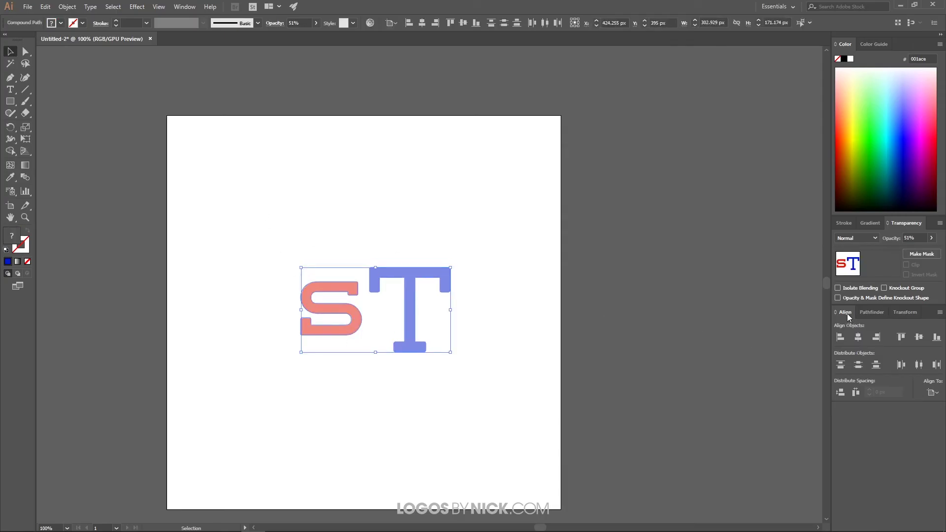
# Align both letters horizontally and vertically to the artboard centre
pyautogui.click(932, 393)
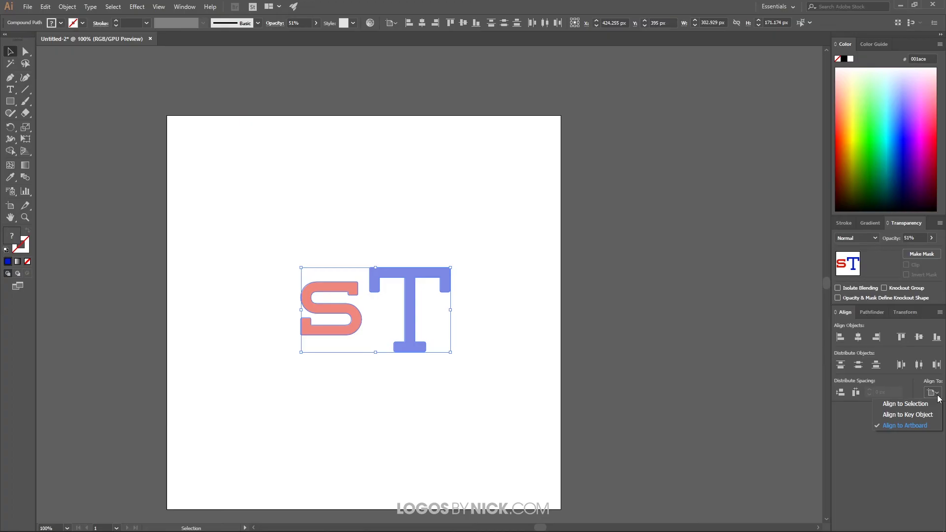
pyautogui.click(905, 427)
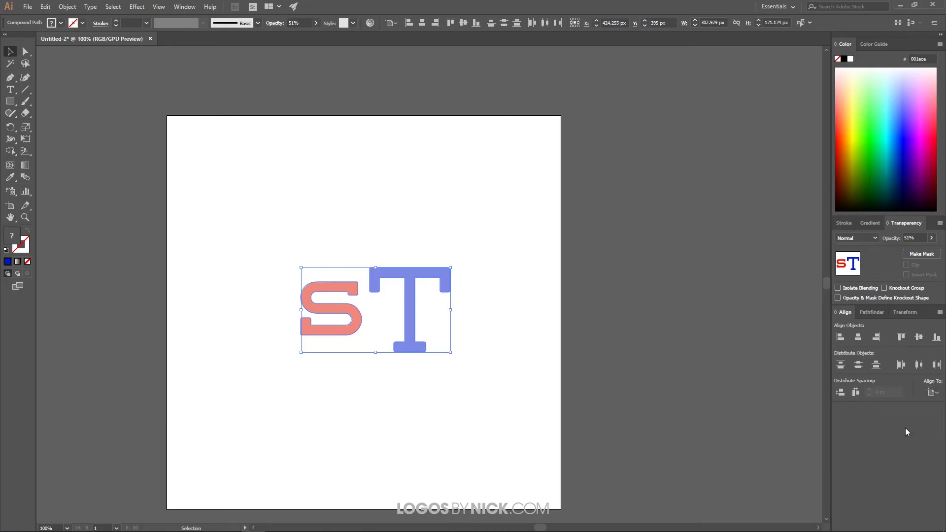
pyautogui.click(857, 337)
pyautogui.click(919, 337)
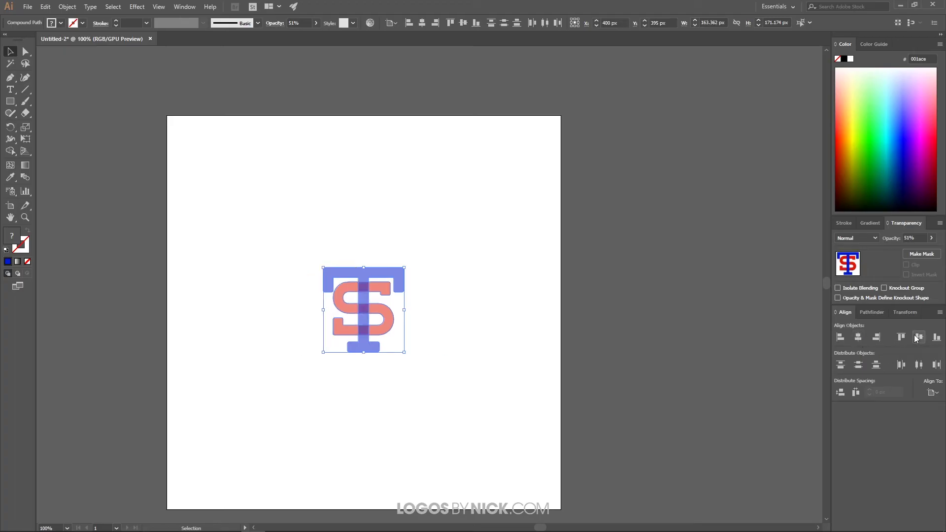
pyautogui.click(353, 423)
pyautogui.scroll(2, 345, 327)
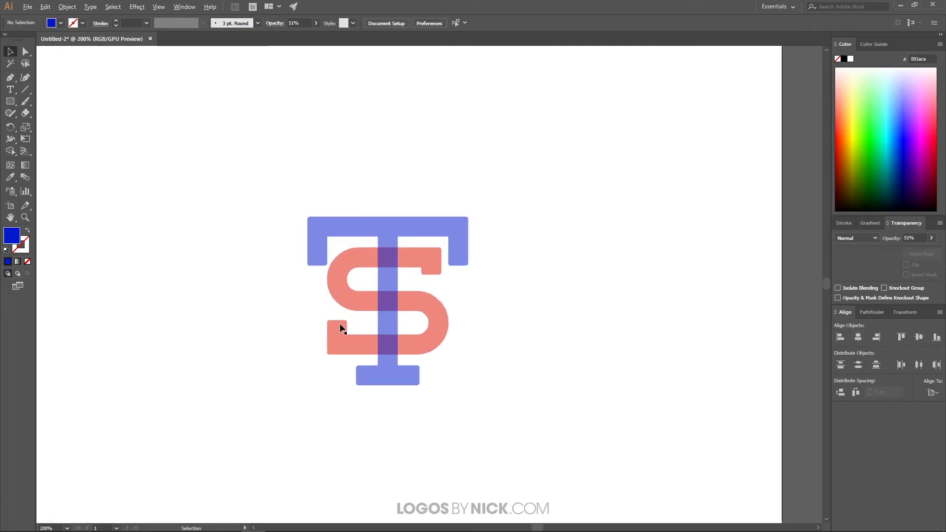
pyautogui.scroll(1, 343, 328)
pyautogui.scroll(1, 397, 317)
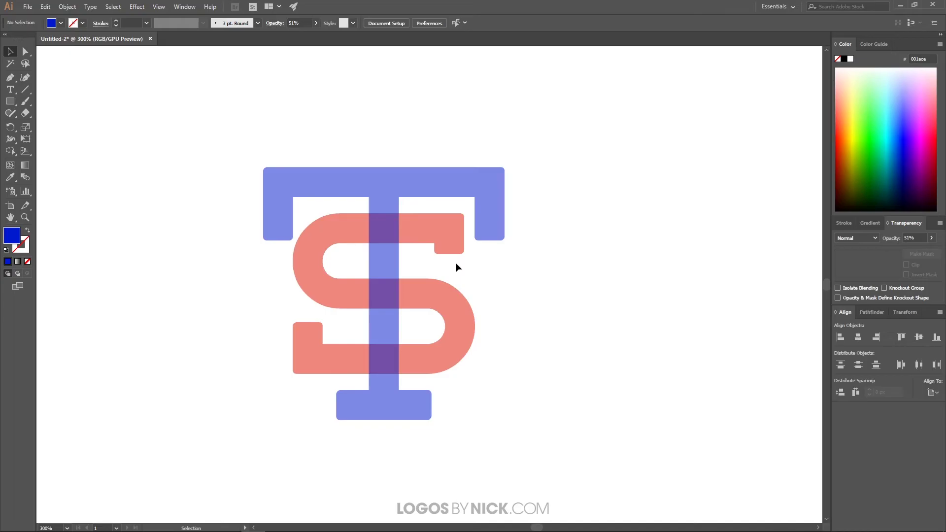
# Select the S and open Offset Path with Preview turned on
pyautogui.click(454, 302)
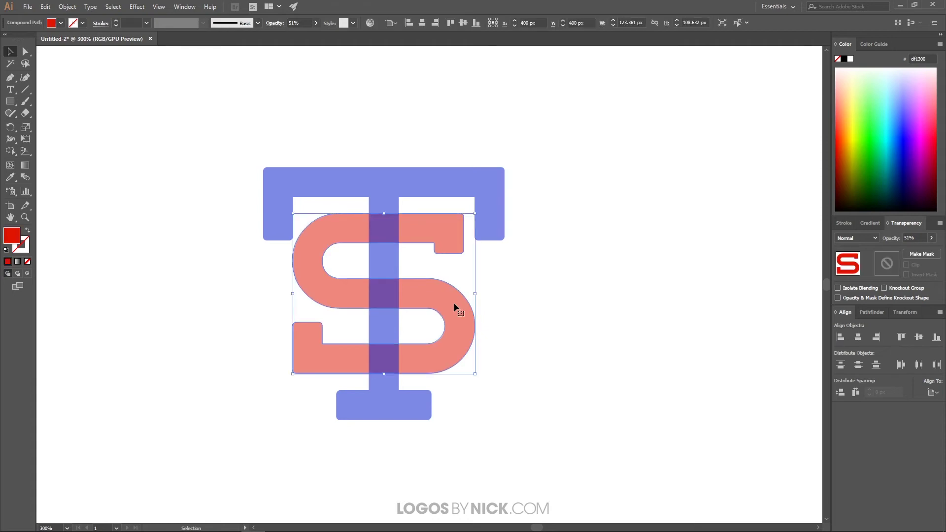
pyautogui.click(64, 8)
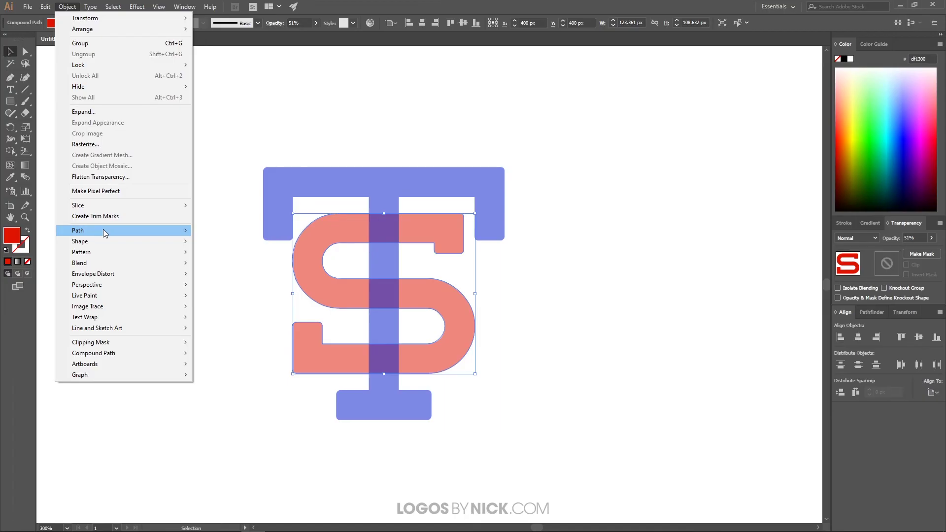
pyautogui.moveTo(103, 230)
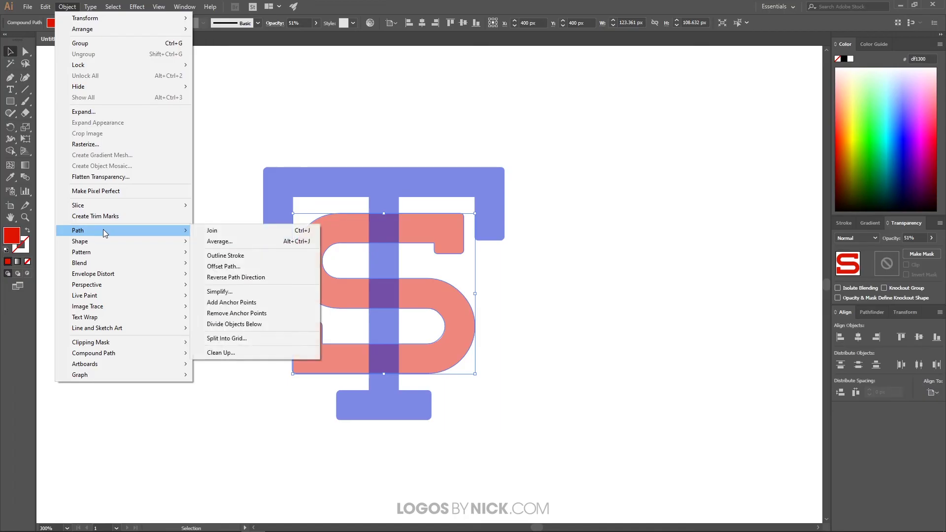
pyautogui.click(230, 267)
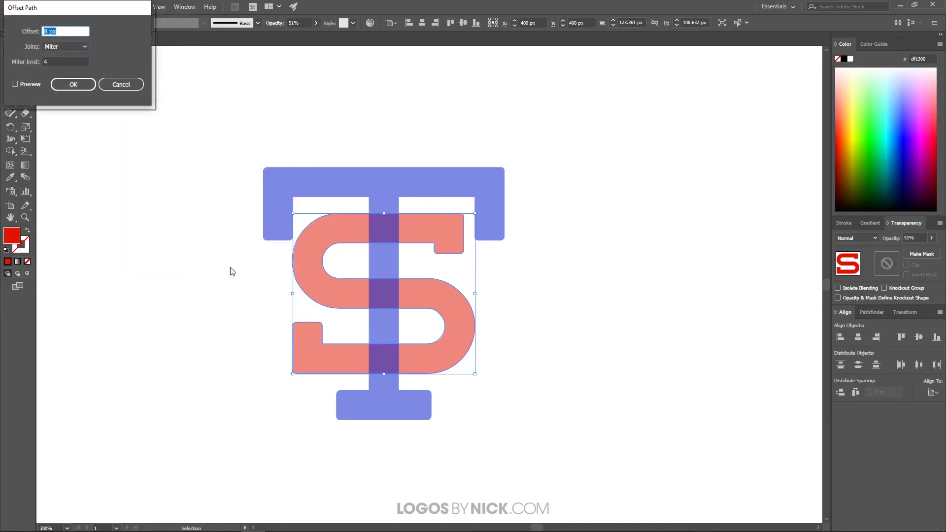
pyautogui.click(16, 84)
pyautogui.moveTo(81, 14); pyautogui.dragTo(103, 105)
# Try a 10 px offset, then set it to 8 px and confirm
pyautogui.click(118, 104)
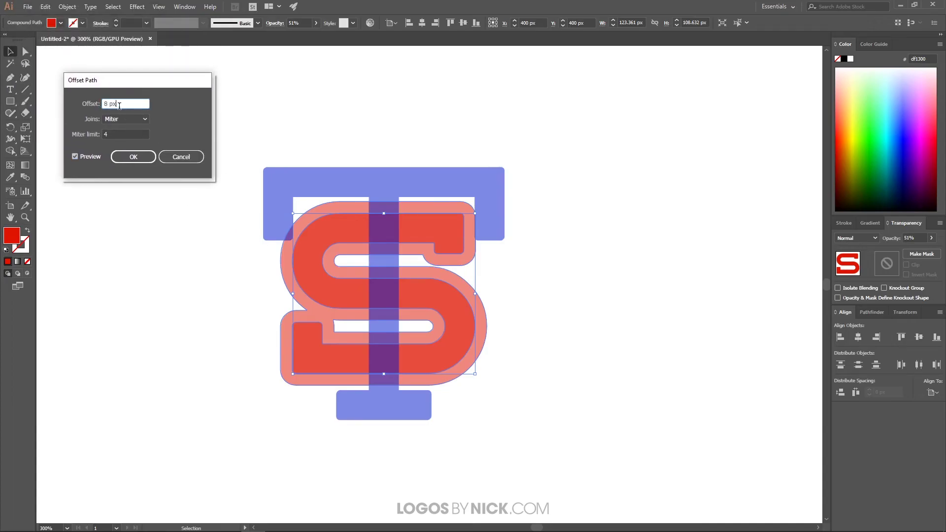
pyautogui.write('10')
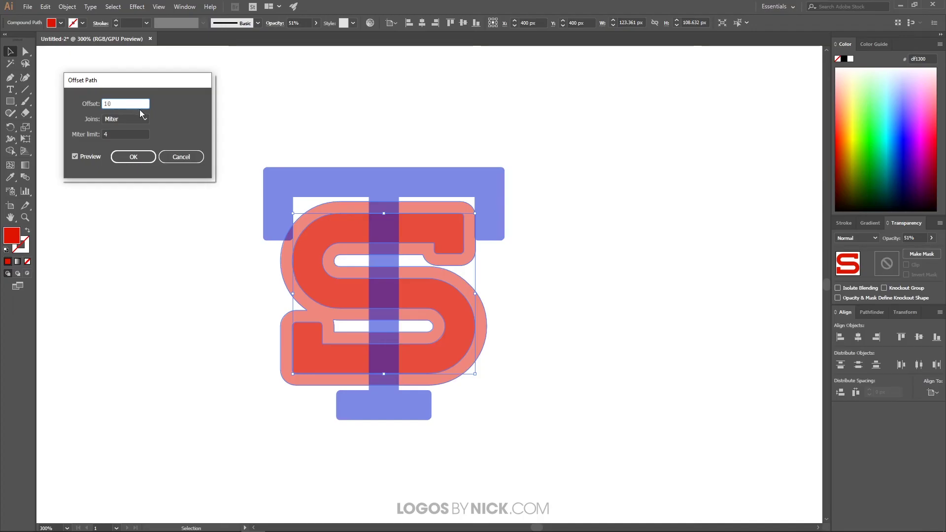
pyautogui.click(122, 133)
pyautogui.click(124, 103)
pyautogui.moveTo(125, 103); pyautogui.dragTo(98, 105)
pyautogui.write('8')
pyautogui.press('Return')
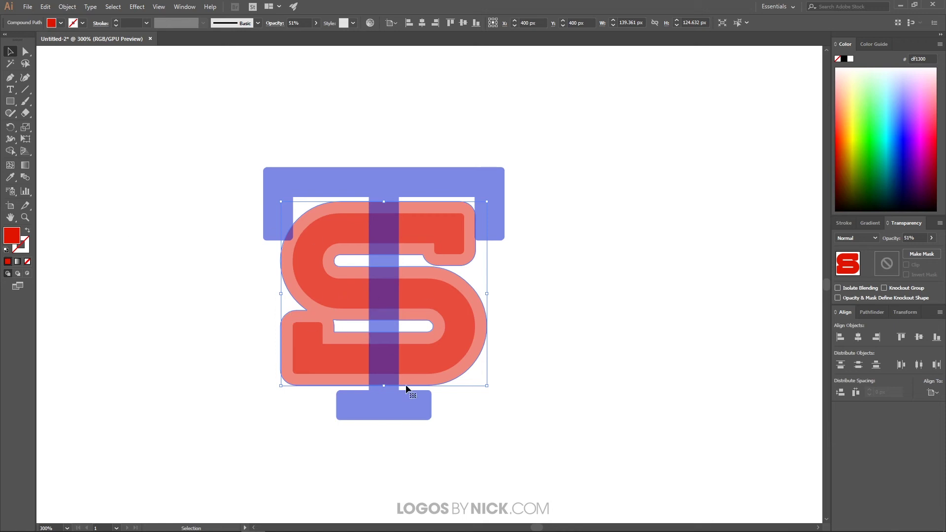
# Select the S and T and use Shape Builder to merge the middle stem overlap into the S
pyautogui.keyDown('shift'); pyautogui.click(465, 175); pyautogui.keyUp('shift')
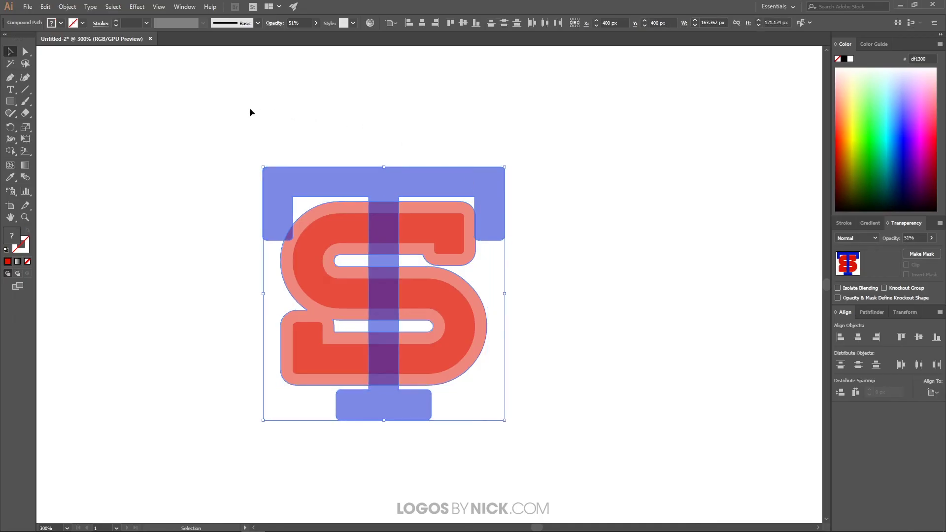
pyautogui.click(10, 153)
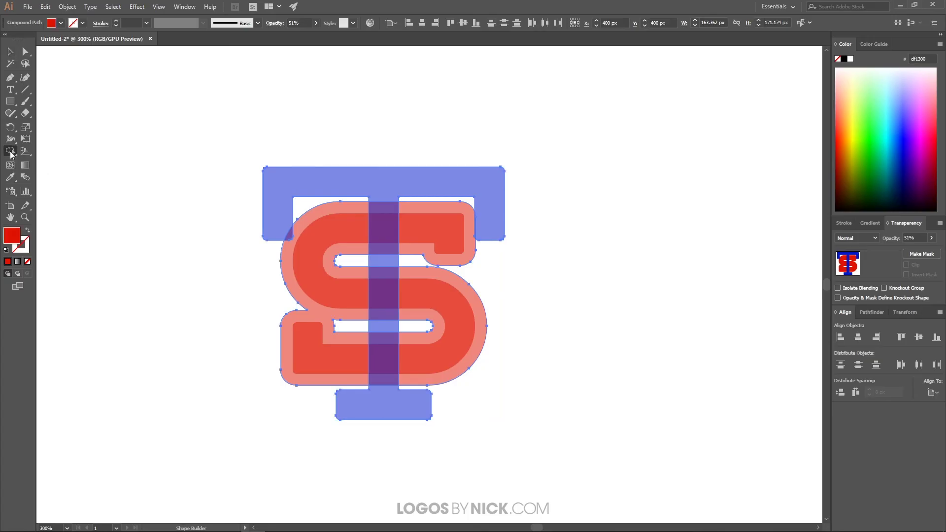
pyautogui.keyDown('alt'); pyautogui.scroll(1, 401, 305); pyautogui.keyUp('alt')
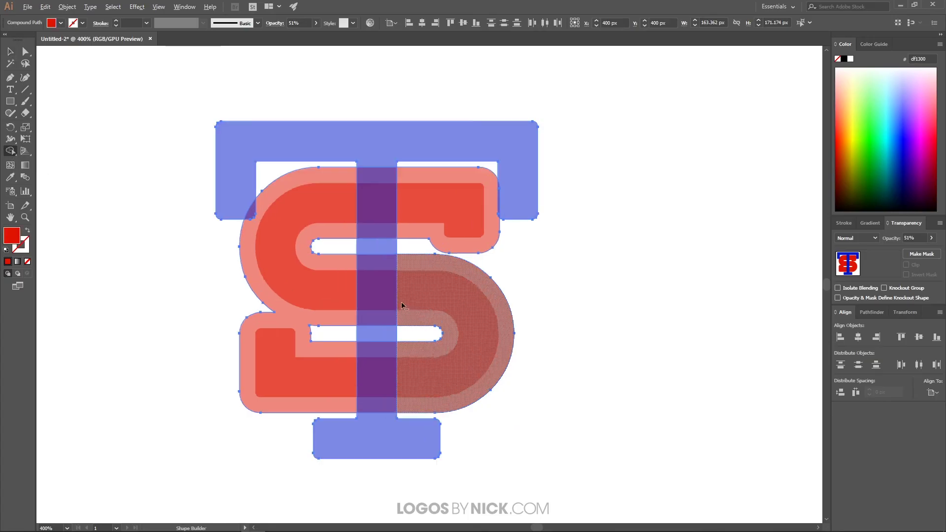
pyautogui.click(380, 274)
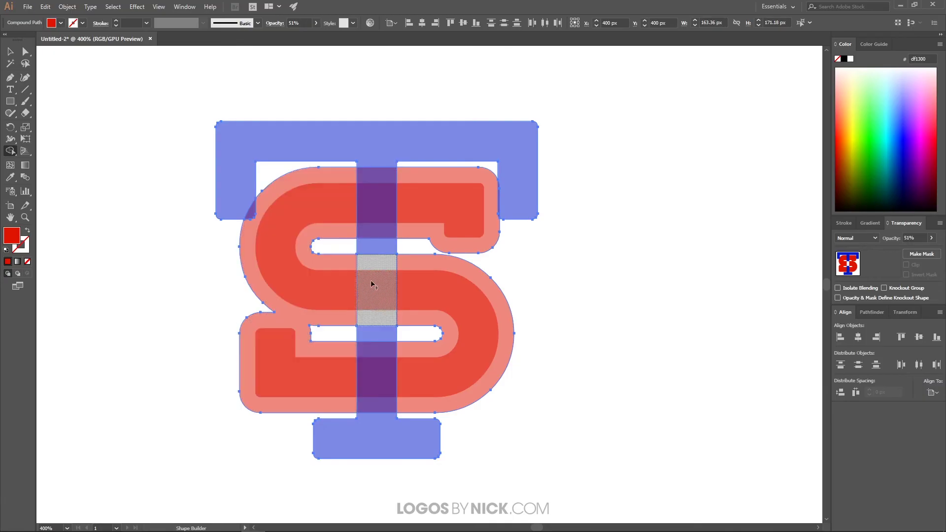
# Drag the S's outer offset outline off the monogram and delete it
pyautogui.click(10, 52)
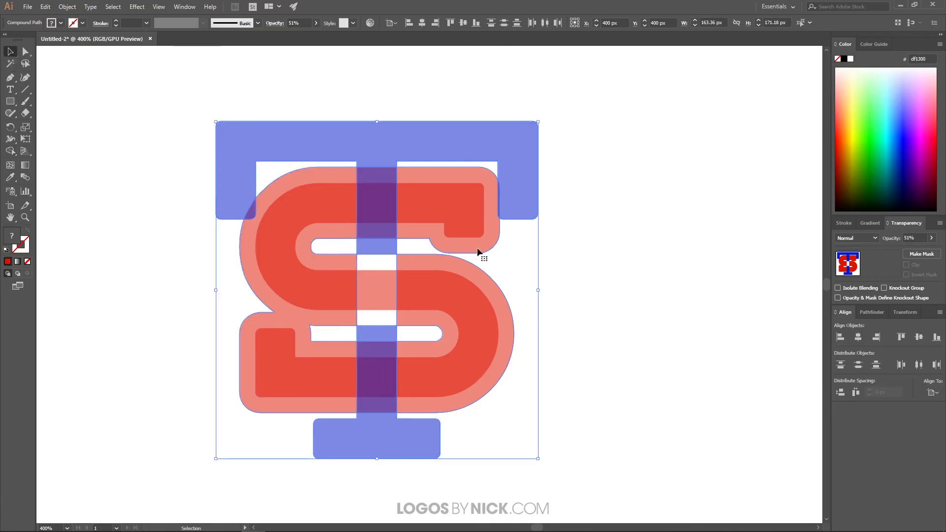
pyautogui.click(641, 217)
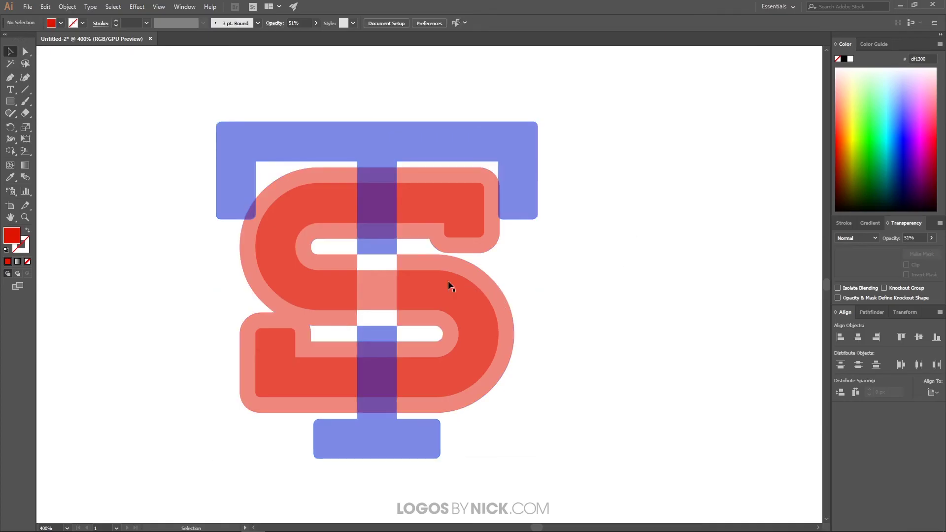
pyautogui.moveTo(454, 264); pyautogui.dragTo(732, 249)
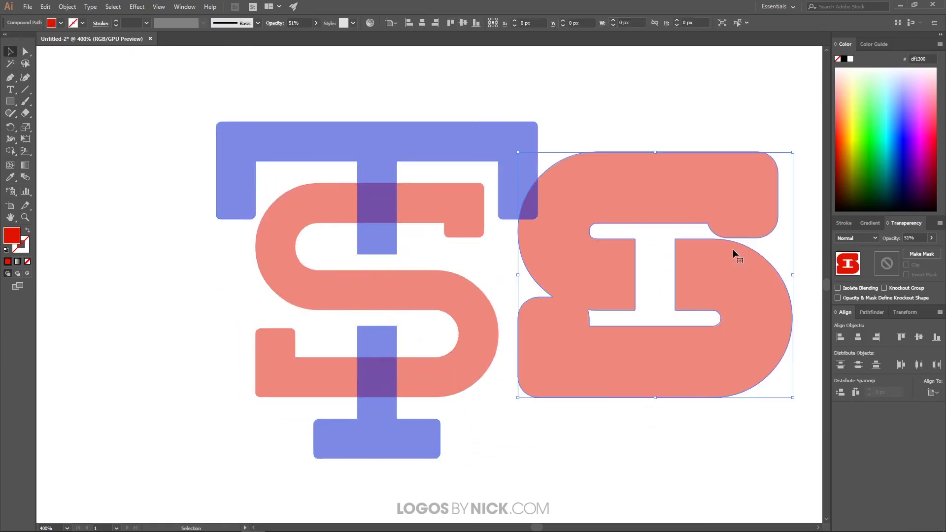
pyautogui.press('Delete')
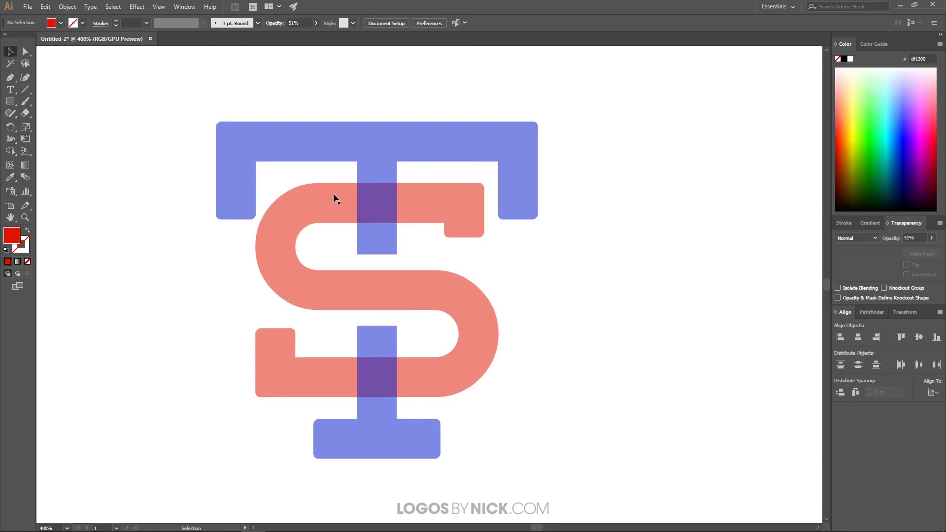
# Add an 8 px Miter-joined offset path around the blue T, then select it together with the S
pyautogui.click(386, 131)
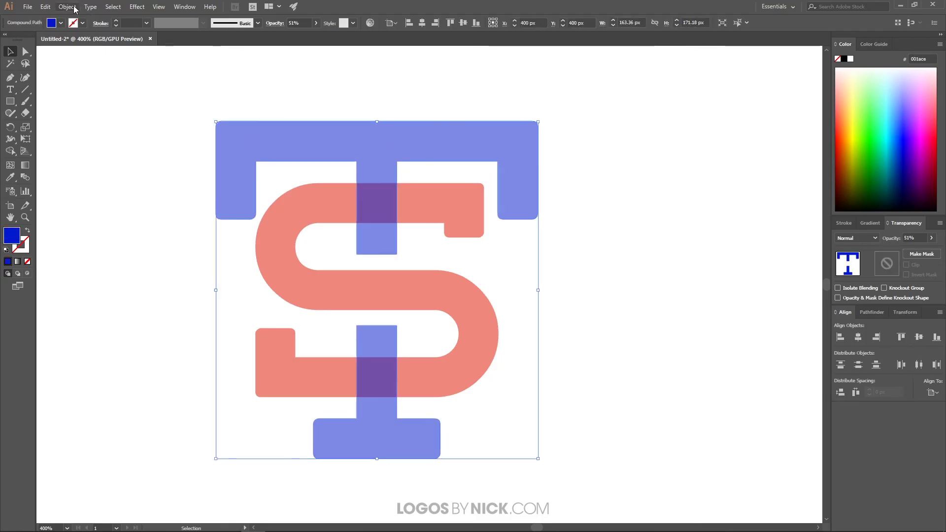
pyautogui.click(68, 7)
pyautogui.moveTo(103, 231)
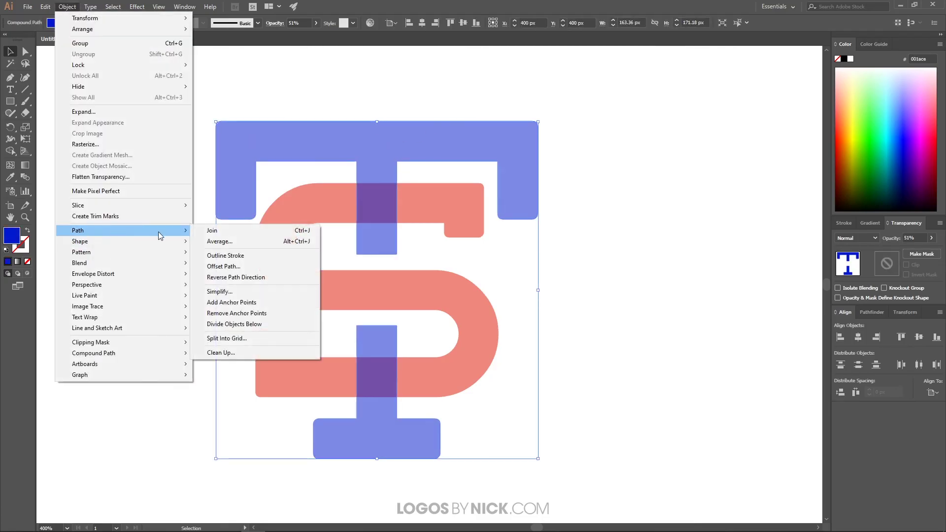
pyautogui.click(221, 268)
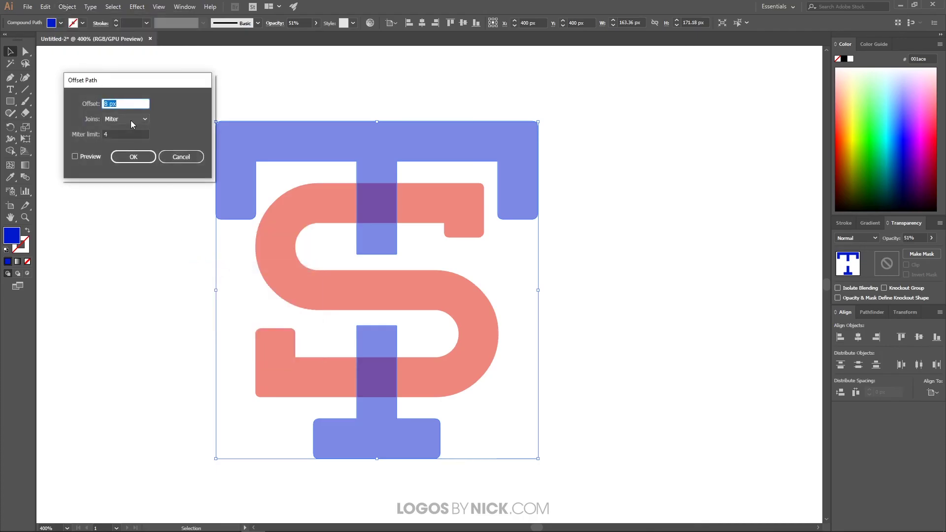
pyautogui.click(118, 103)
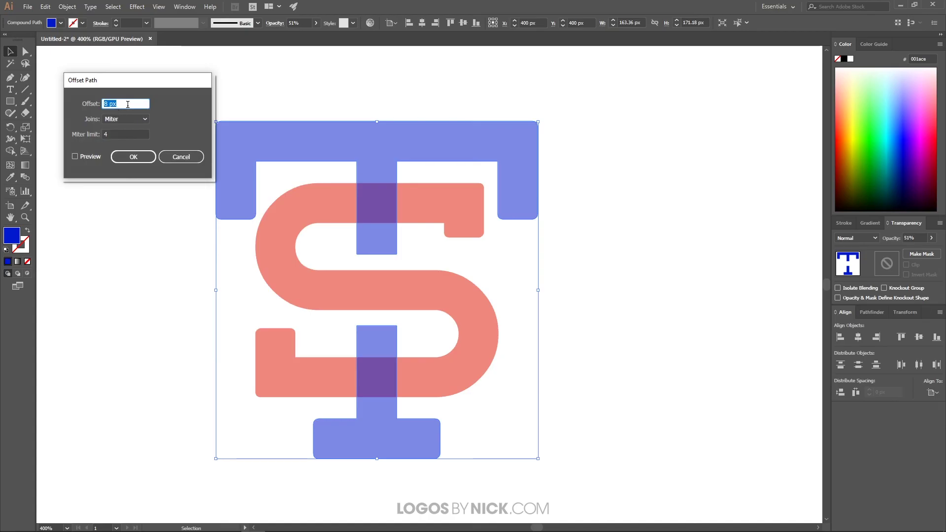
pyautogui.click(76, 157)
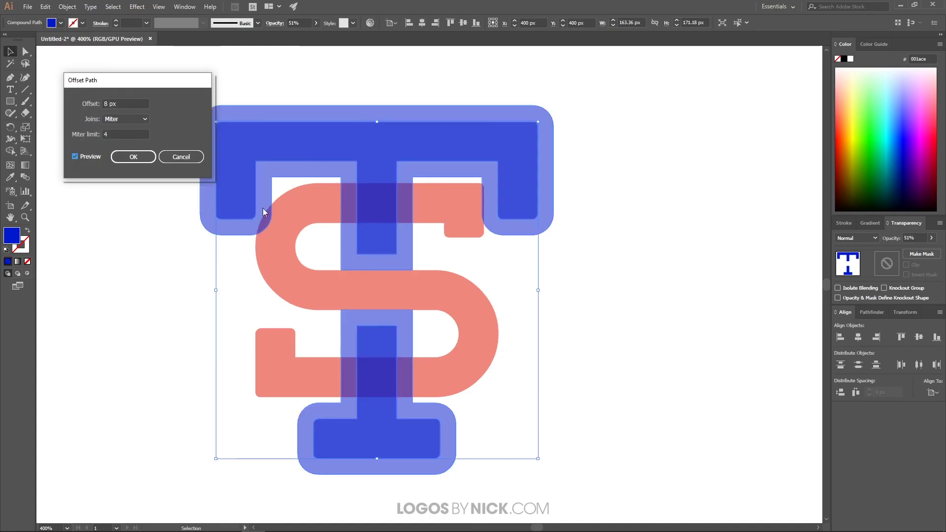
pyautogui.click(131, 159)
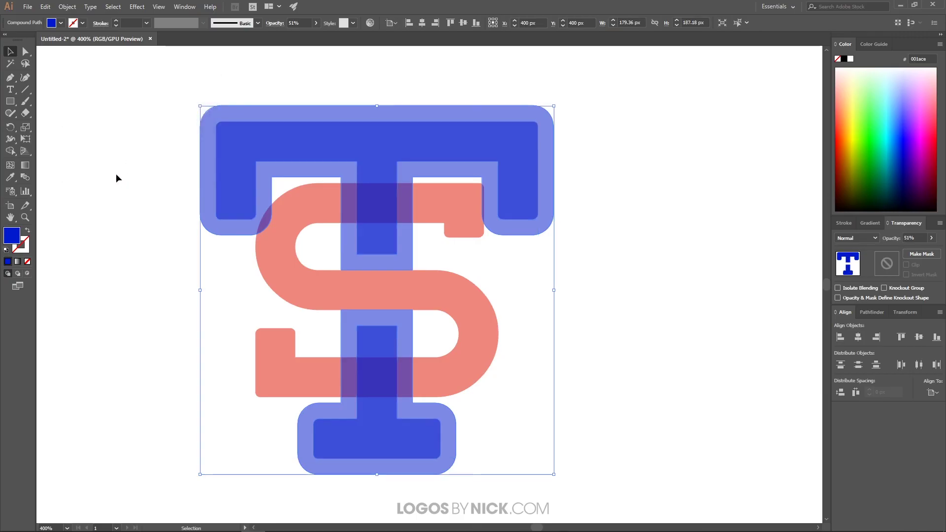
pyautogui.keyDown('shift'); pyautogui.click(290, 267); pyautogui.keyUp('shift')
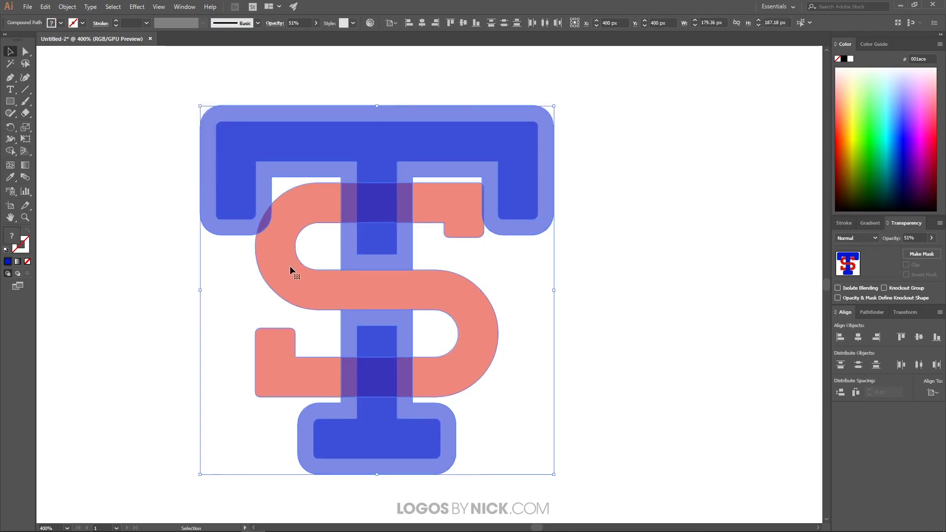
# With Shape Builder, cut the S where the T's stem crosses it, upper and lower
pyautogui.click(11, 153)
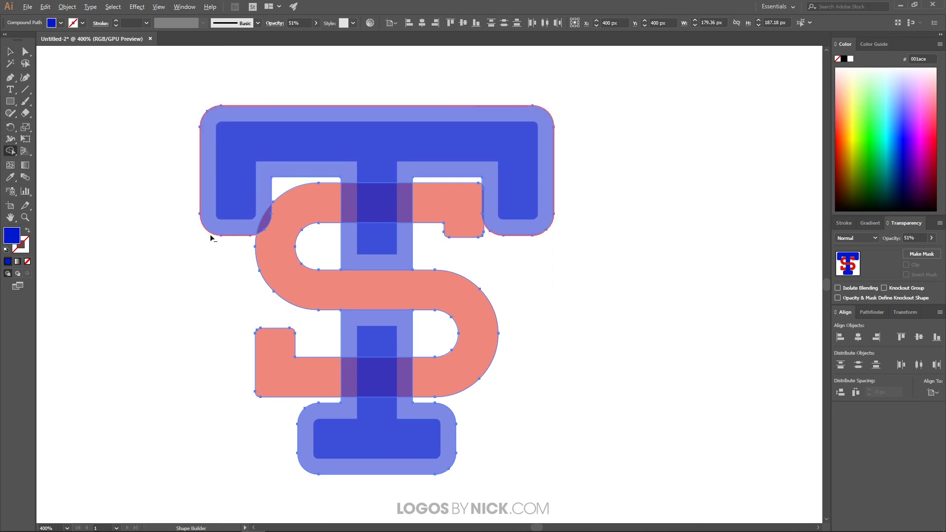
pyautogui.keyDown('alt'); pyautogui.click(380, 207); pyautogui.keyUp('alt')
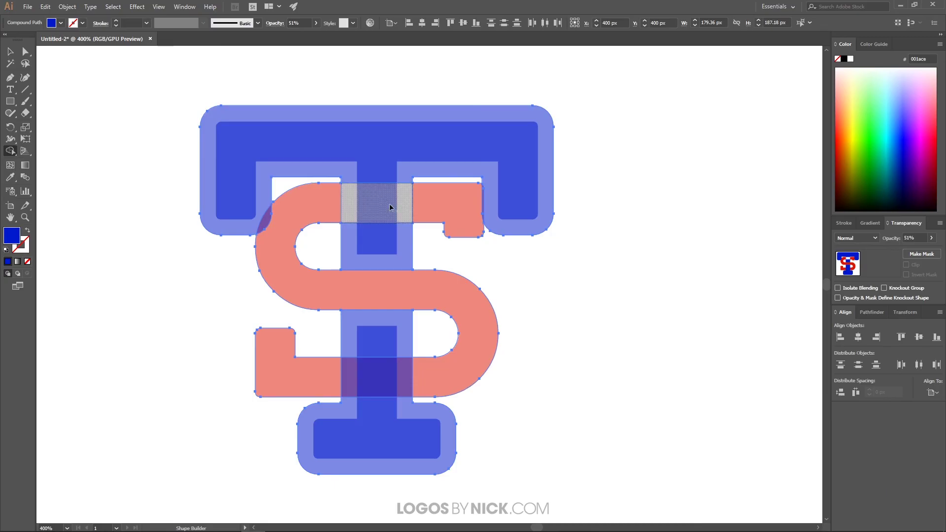
pyautogui.keyDown('alt'); pyautogui.click(378, 383); pyautogui.keyUp('alt')
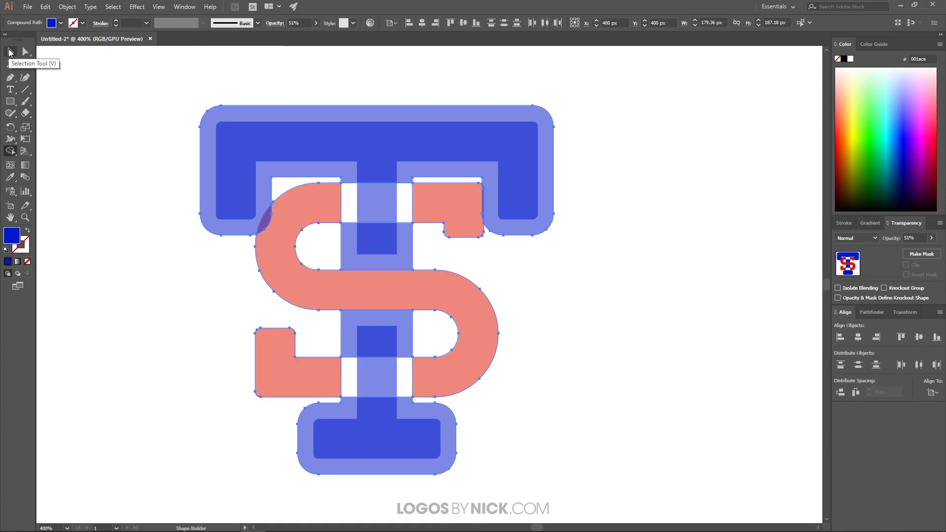
# Drag the leftover offset outline off the logo, delete it, and zoom out
pyautogui.click(10, 52)
pyautogui.click(622, 232)
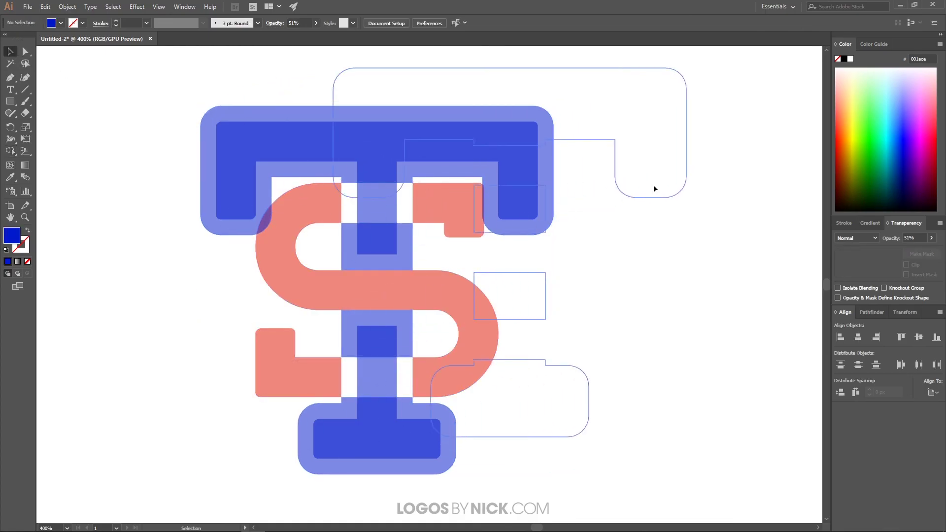
pyautogui.moveTo(619, 192); pyautogui.dragTo(684, 184)
pyautogui.press('Delete')
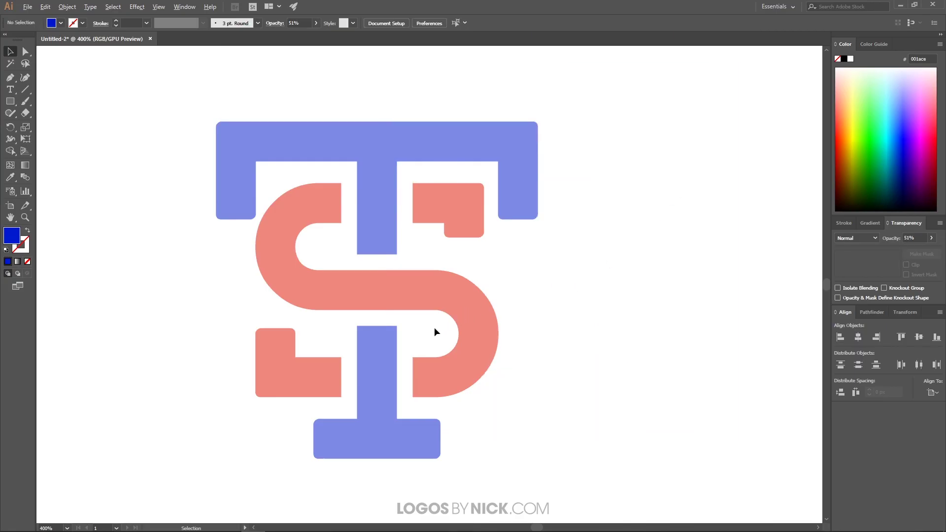
pyautogui.scroll(-3, 433, 329)
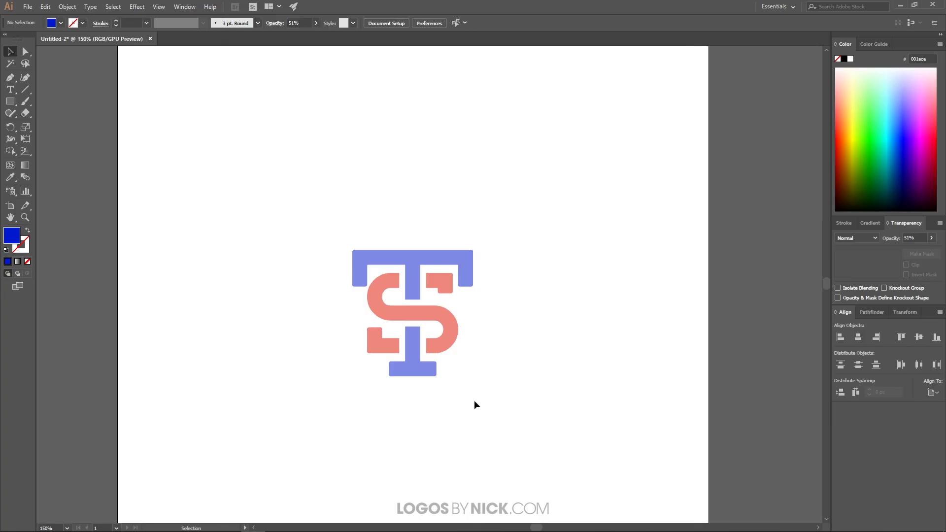
# Set the whole TS logo to 100% opacity with a dark navy fill
pyautogui.moveTo(505, 427); pyautogui.dragTo(306, 196)
pyautogui.click(316, 24)
pyautogui.moveTo(298, 33); pyautogui.dragTo(326, 34)
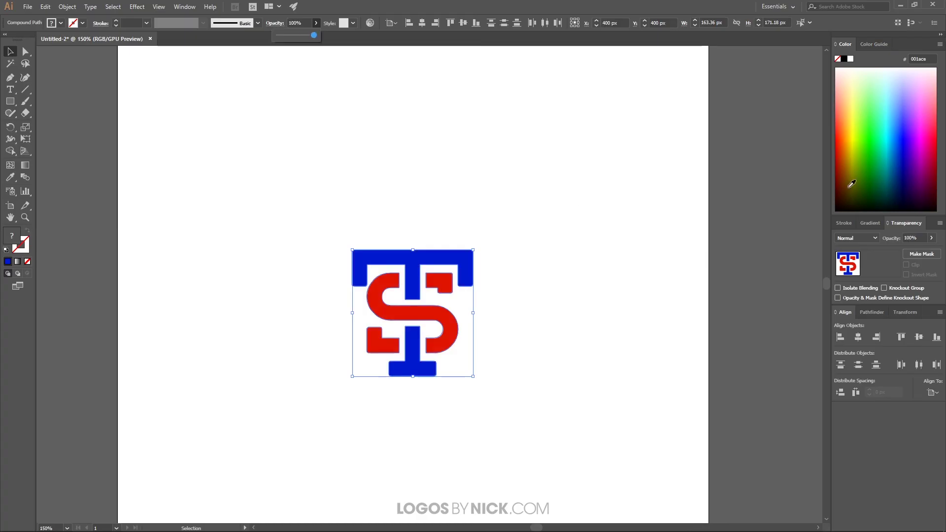
pyautogui.click(906, 167)
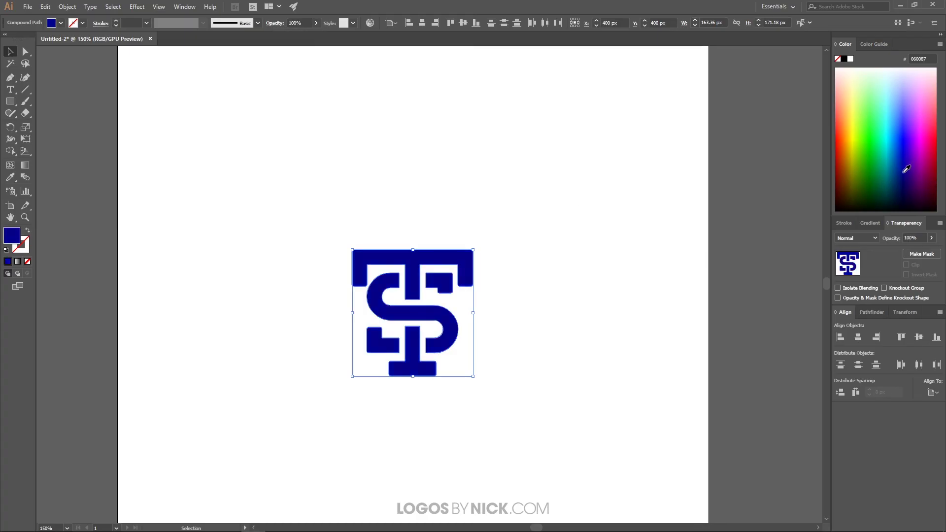
pyautogui.moveTo(905, 169); pyautogui.dragTo(903, 175)
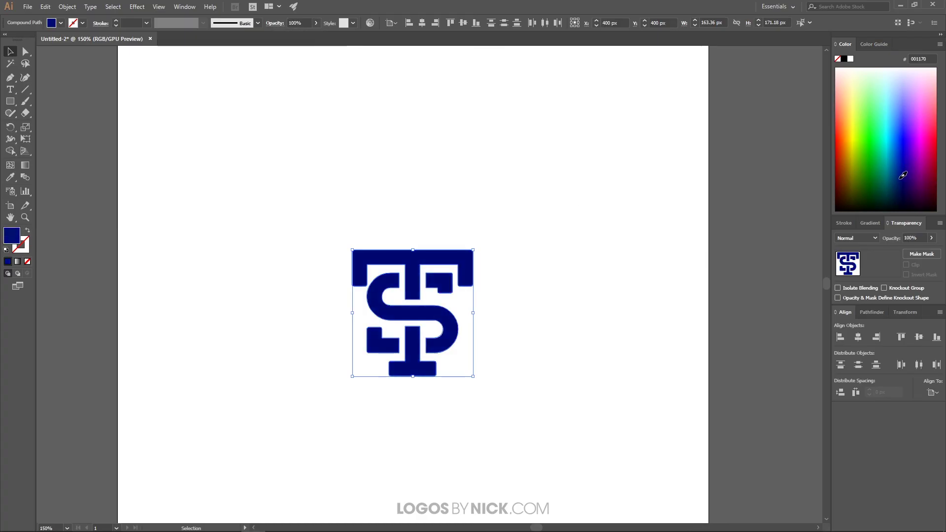
# Recolour only the S hot pink (f9006d) and zoom out to the artboard
pyautogui.click(572, 309)
pyautogui.click(434, 320)
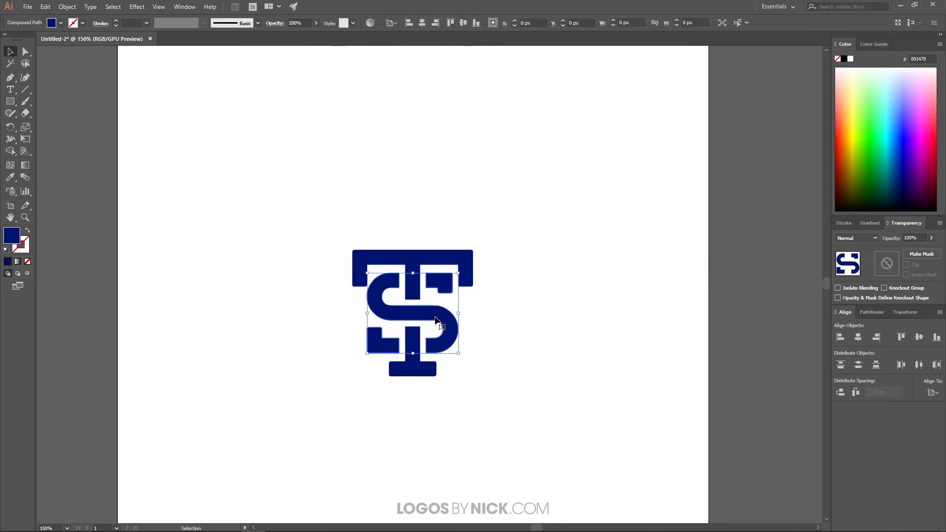
pyautogui.moveTo(928, 148)
pyautogui.mouseDown()
pyautogui.moveTo(930, 160)
pyautogui.moveTo(925, 129)
pyautogui.moveTo(930, 137)
pyautogui.mouseUp()
pyautogui.click(596, 304)
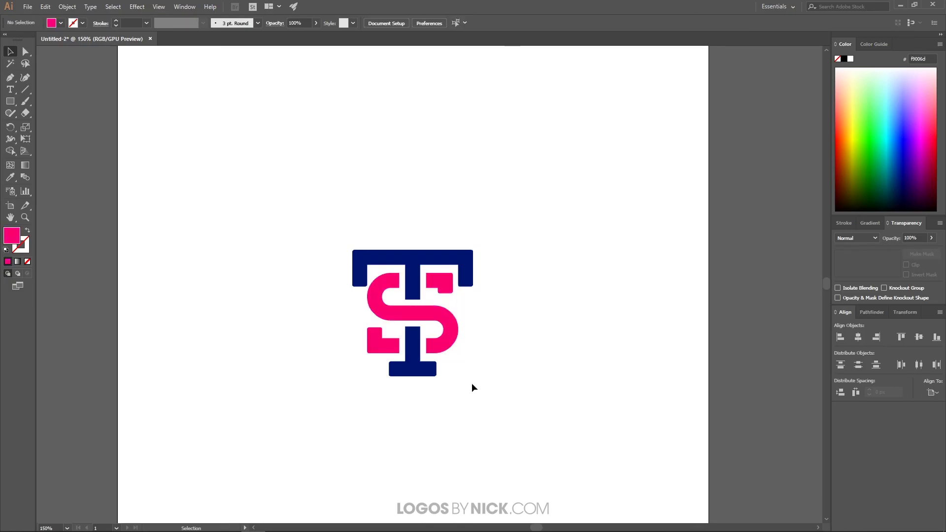
pyautogui.hotkey('ctrl', '-')
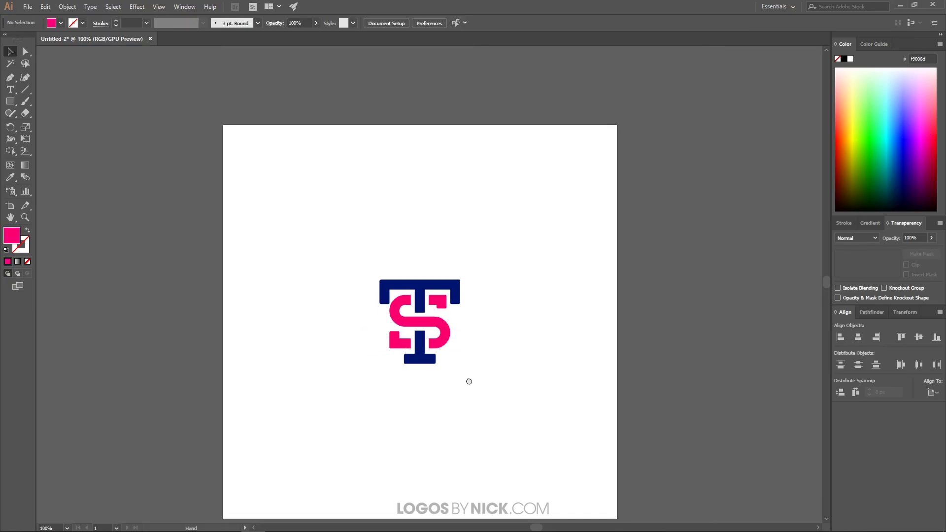